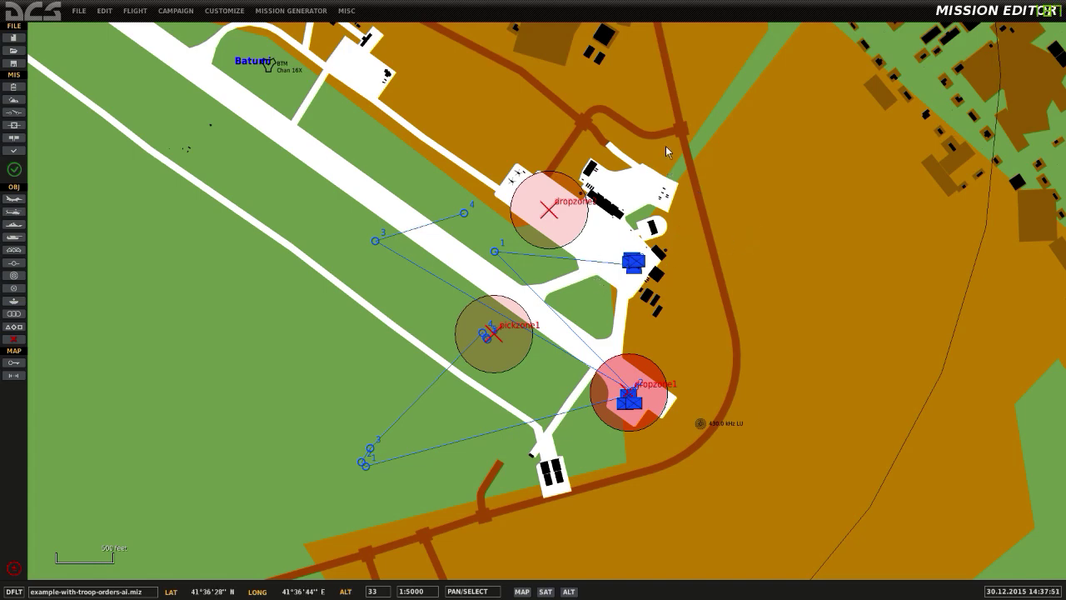
# - Examine the mission map around Batumi, including dropzone1, dropzone2, pickzone1 and the helicopter route between them
pyautogui.moveTo(658, 153); pyautogui.dragTo(632, 146)
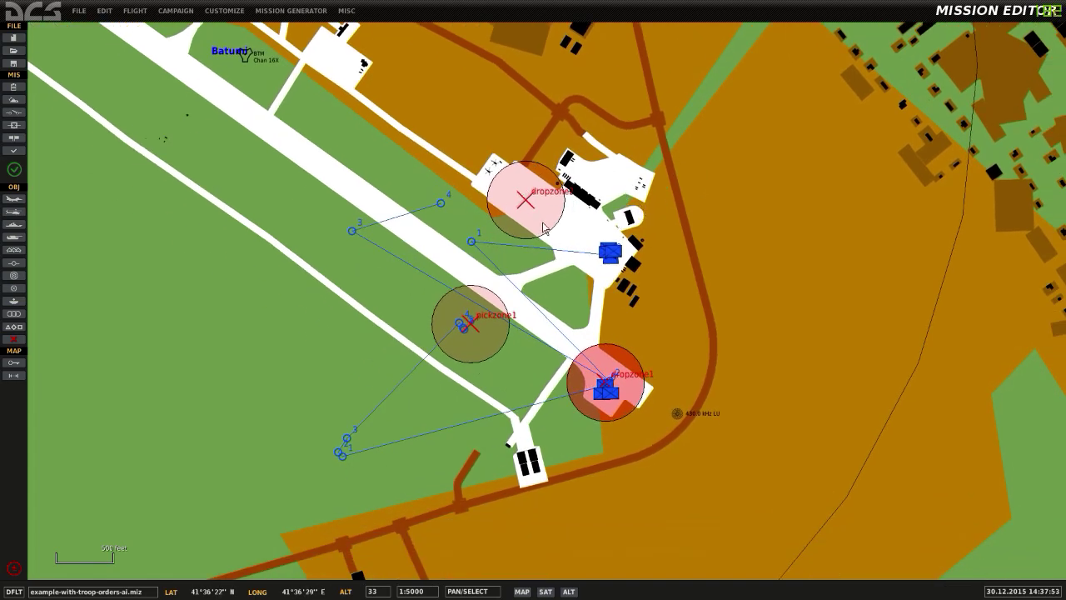
pyautogui.scroll(-1, 605, 247)
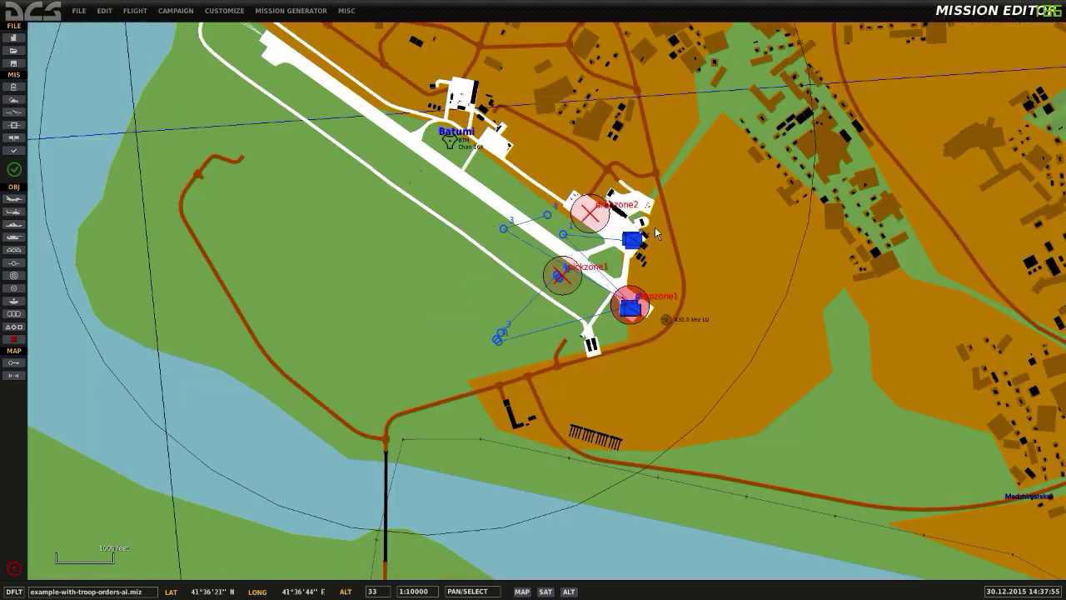
pyautogui.scroll(3, 655, 226)
pyautogui.scroll(-2, 683, 248)
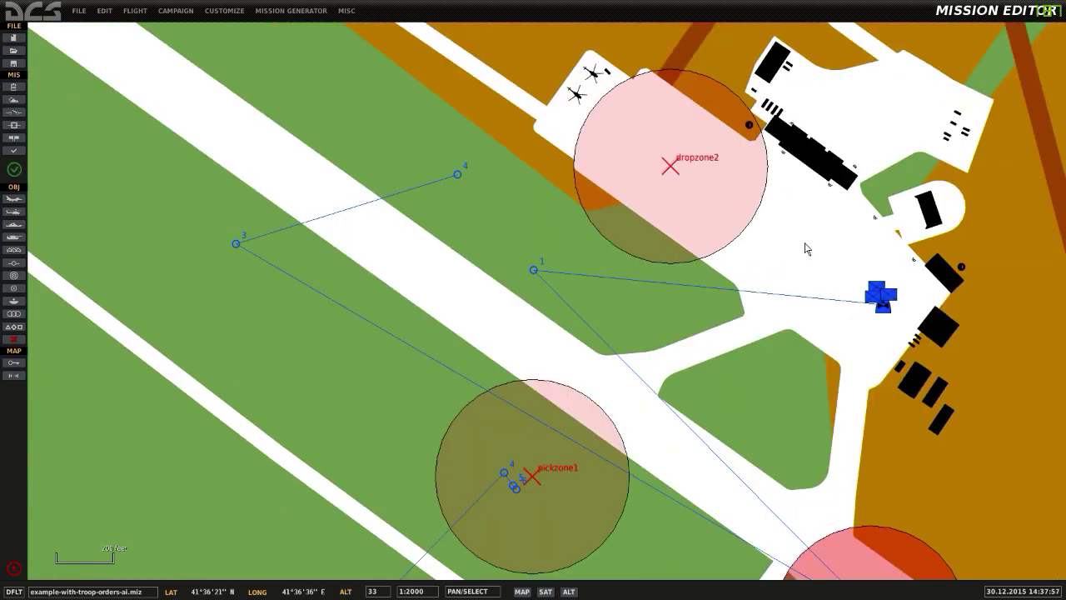
pyautogui.scroll(2, 714, 239)
pyautogui.click(680, 283)
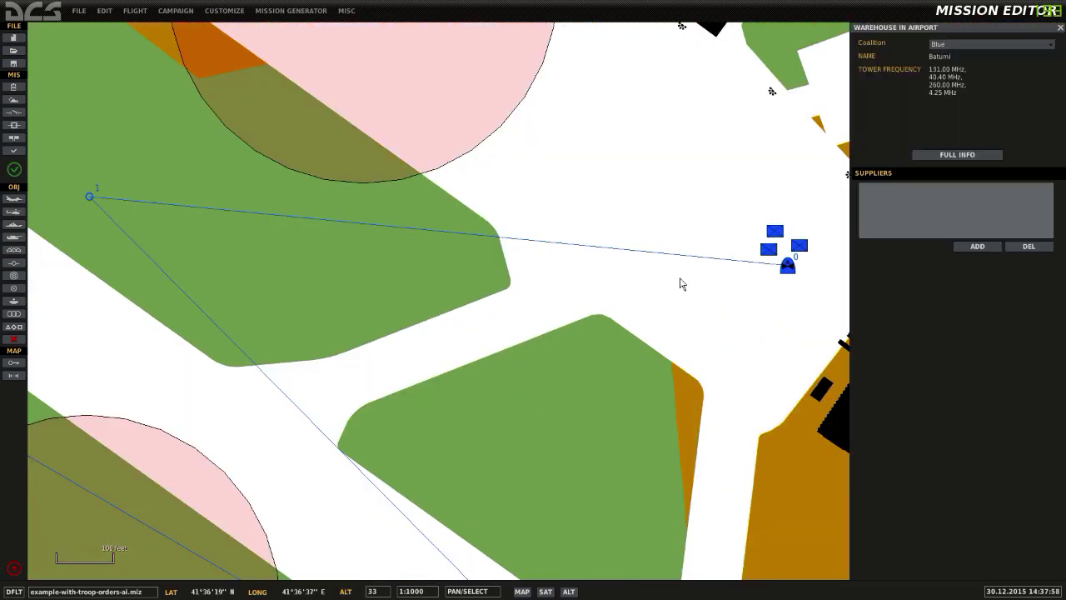
pyautogui.click(787, 264)
pyautogui.click(768, 261)
pyautogui.scroll(-2, 704, 266)
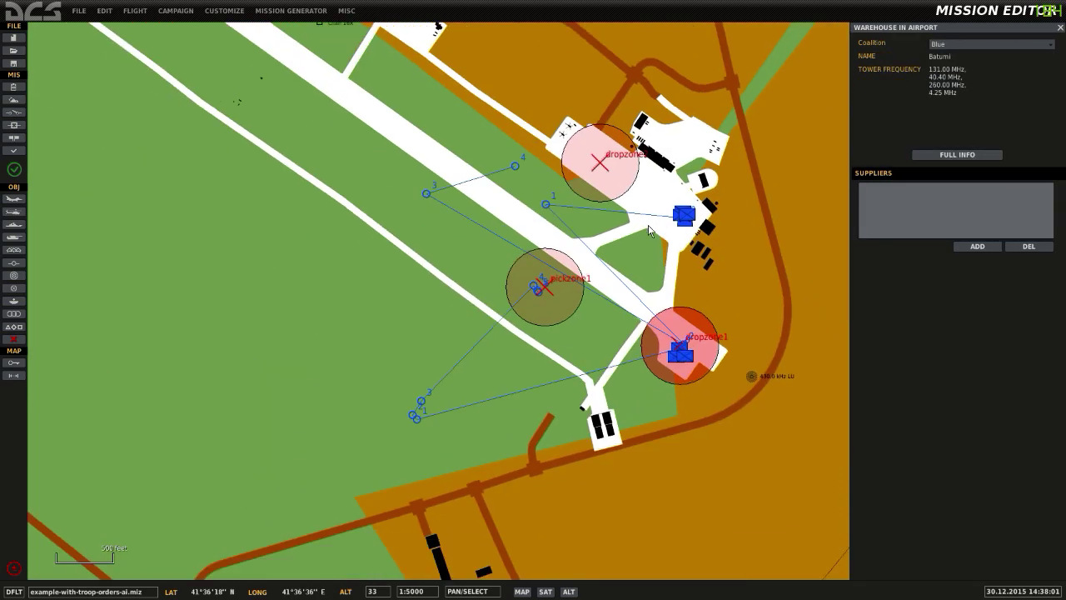
pyautogui.scroll(1, 685, 360)
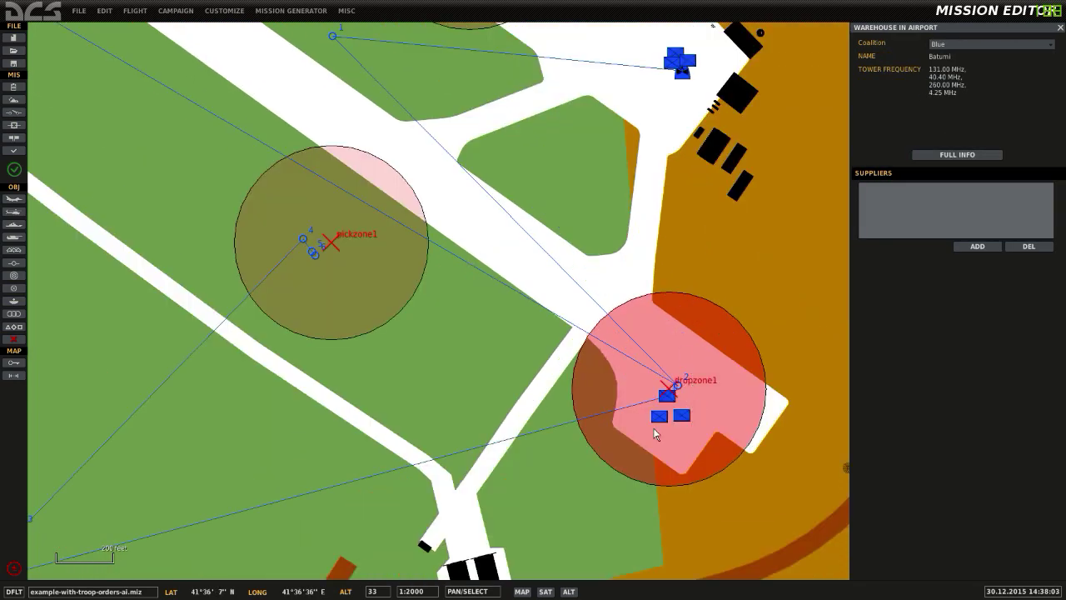
pyautogui.moveTo(626, 442); pyautogui.dragTo(658, 371)
pyautogui.moveTo(518, 307); pyautogui.dragTo(472, 379)
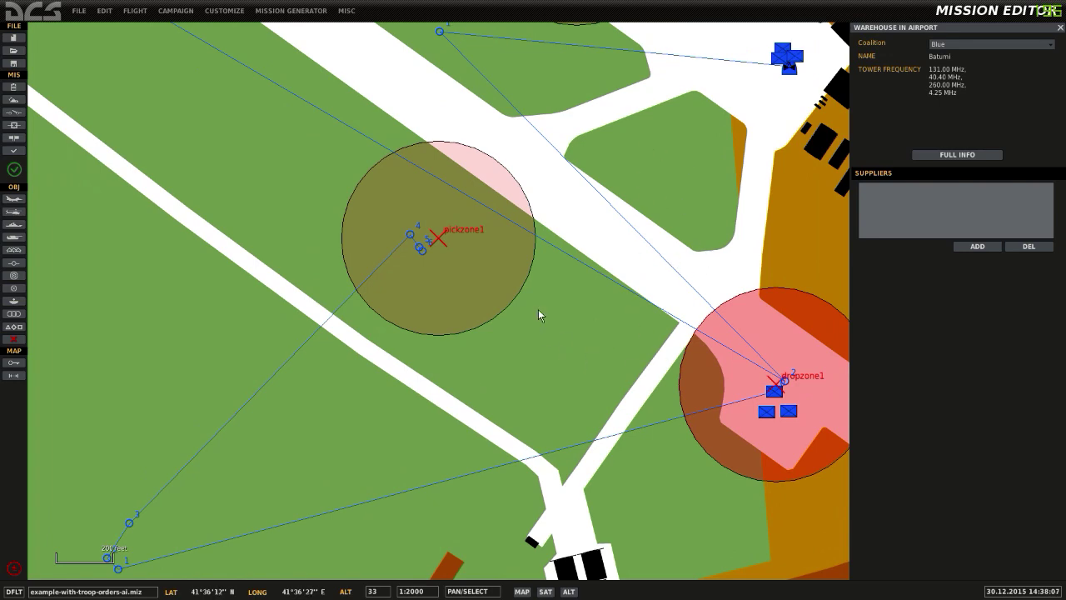
pyautogui.moveTo(489, 210); pyautogui.dragTo(429, 492)
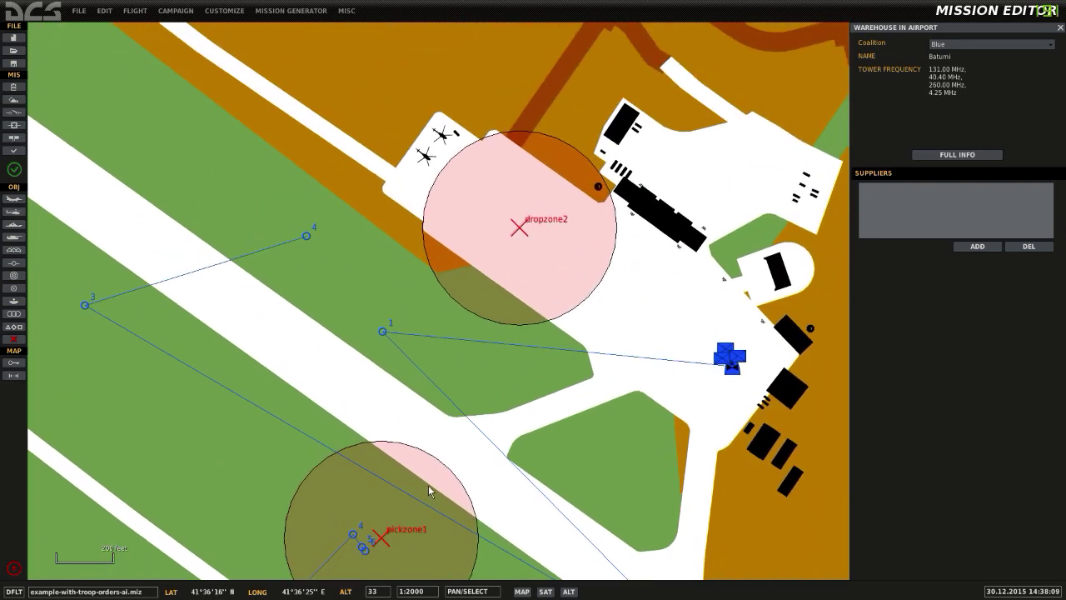
pyautogui.scroll(-2, 581, 245)
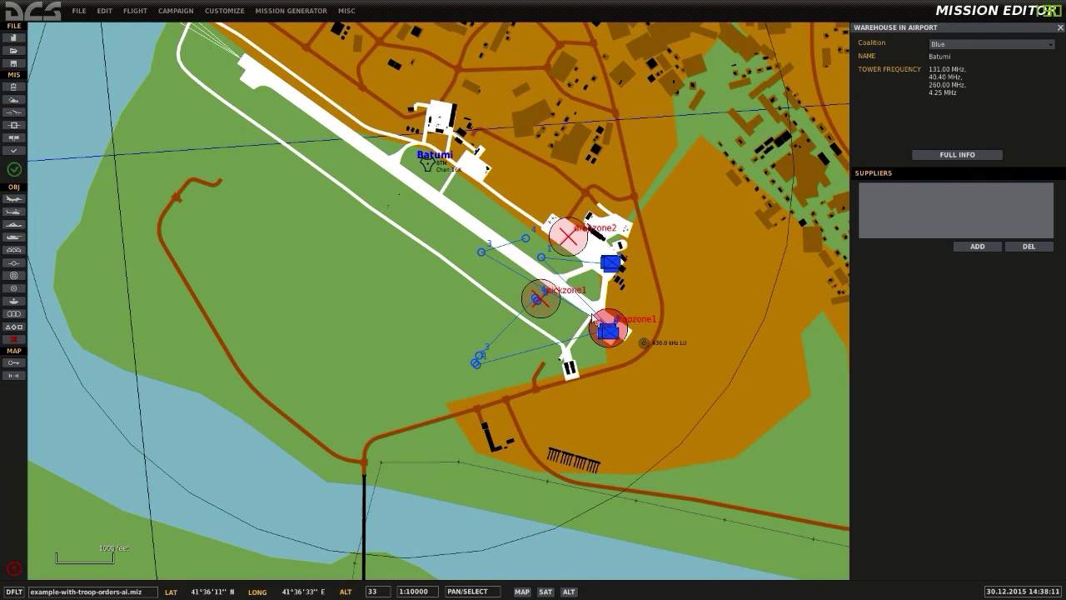
pyautogui.scroll(1, 543, 313)
# - Show the settings of the infantry group placed beside the helicopter at its parking spot
pyautogui.moveTo(720, 239); pyautogui.dragTo(606, 269)
pyautogui.scroll(2, 606, 267)
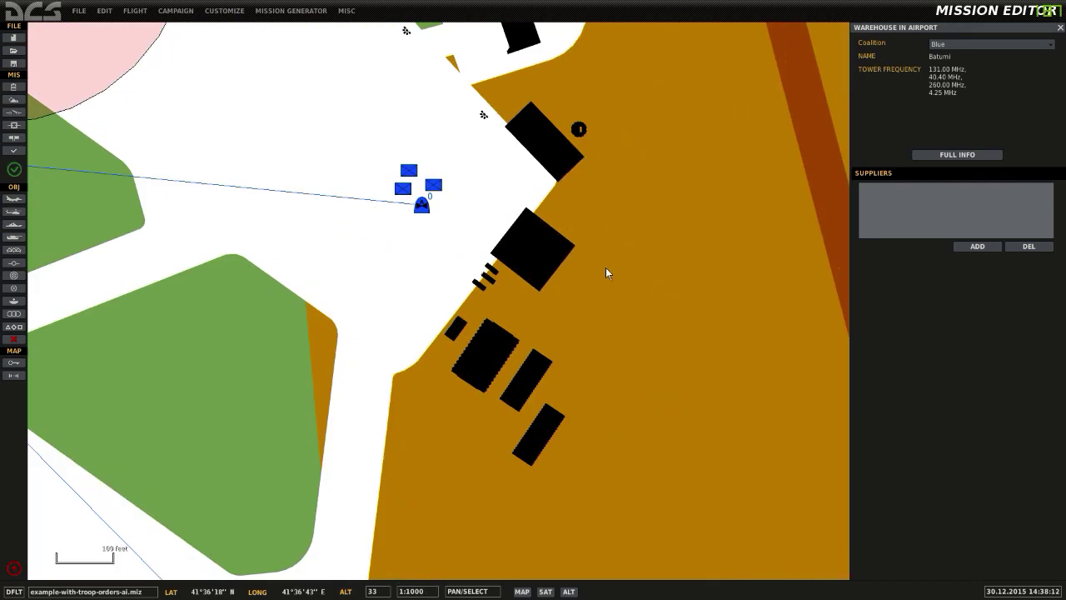
pyautogui.click(433, 184)
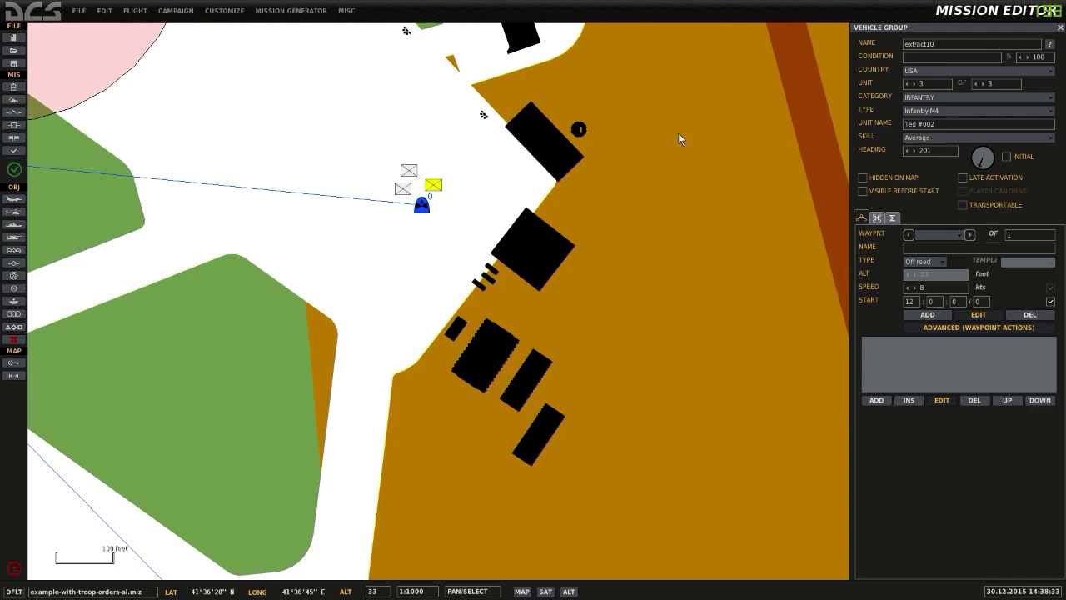
# - Switch to the Chrome browser and open CTLD.lua from the file list of the DCS-CTLD GitHub repository
pyautogui.hotkey('alt', 'Tab')
pyautogui.click(436, 145)
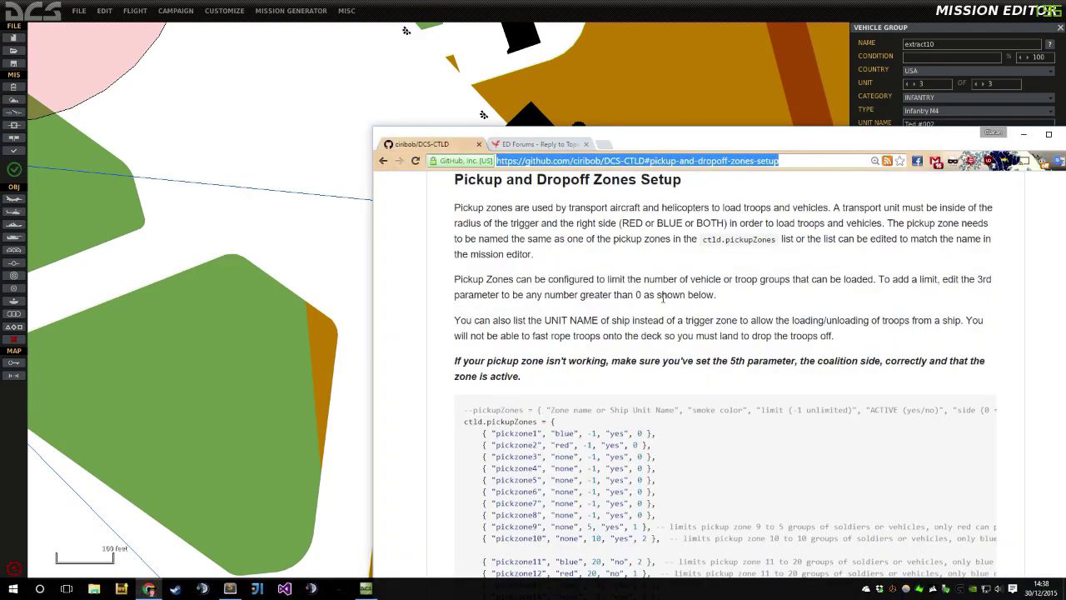
pyautogui.scroll(15, 664, 298)
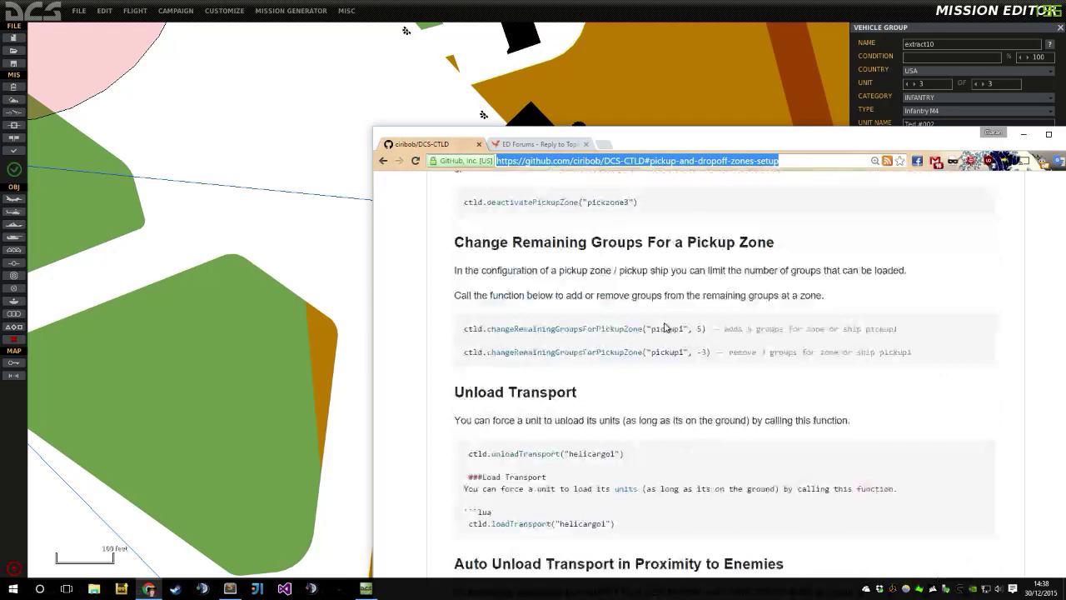
pyautogui.scroll(20, 664, 328)
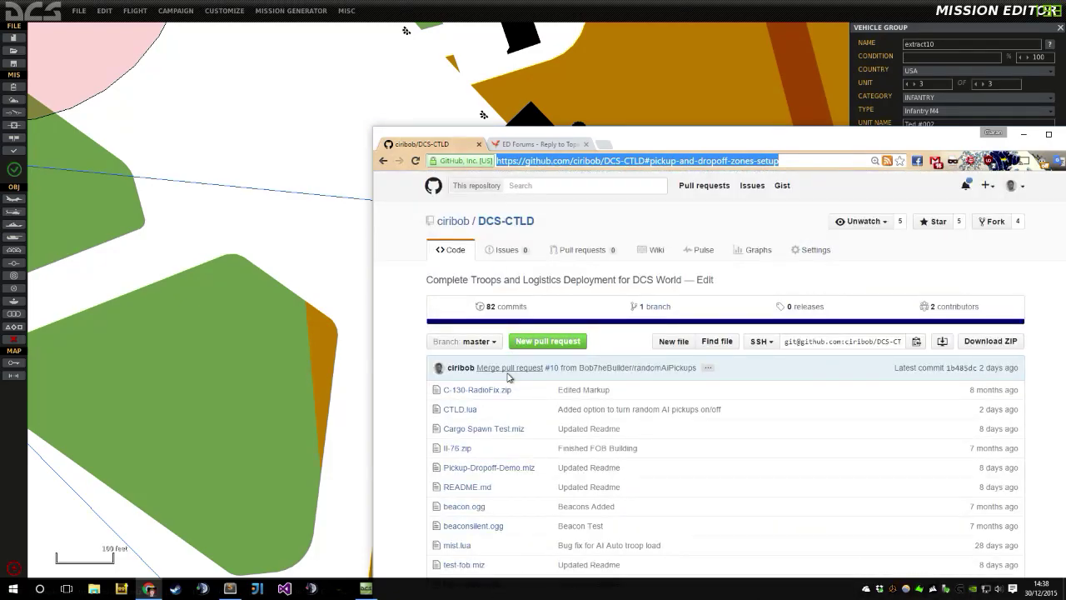
pyautogui.click(463, 410)
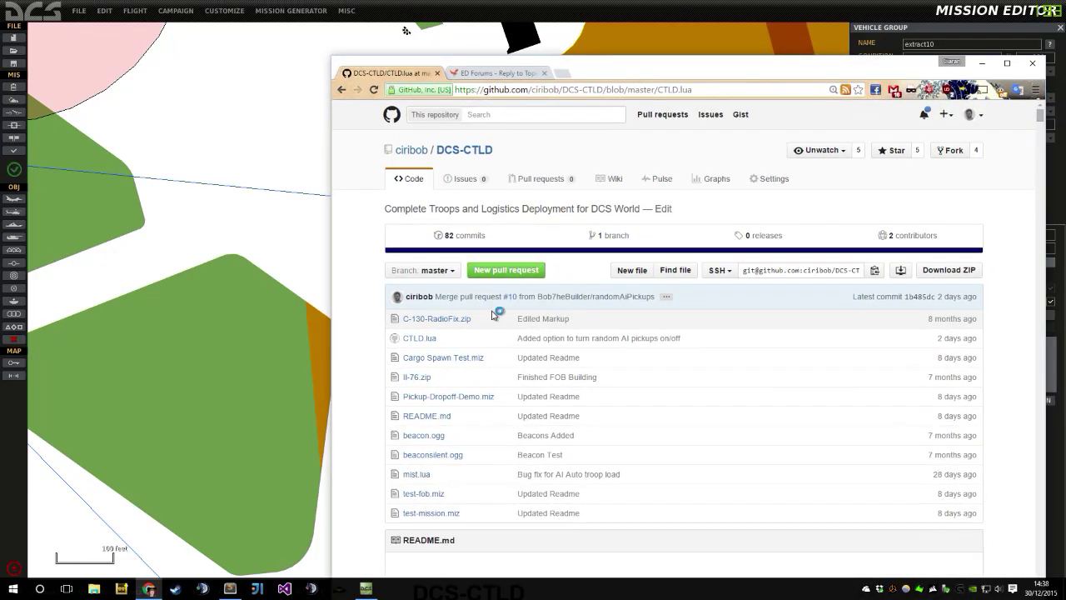
# - Find the ctld.extractableGroups list in CTLD.lua and highlight its first entry, "extract1"
pyautogui.scroll(-15, 550, 320)
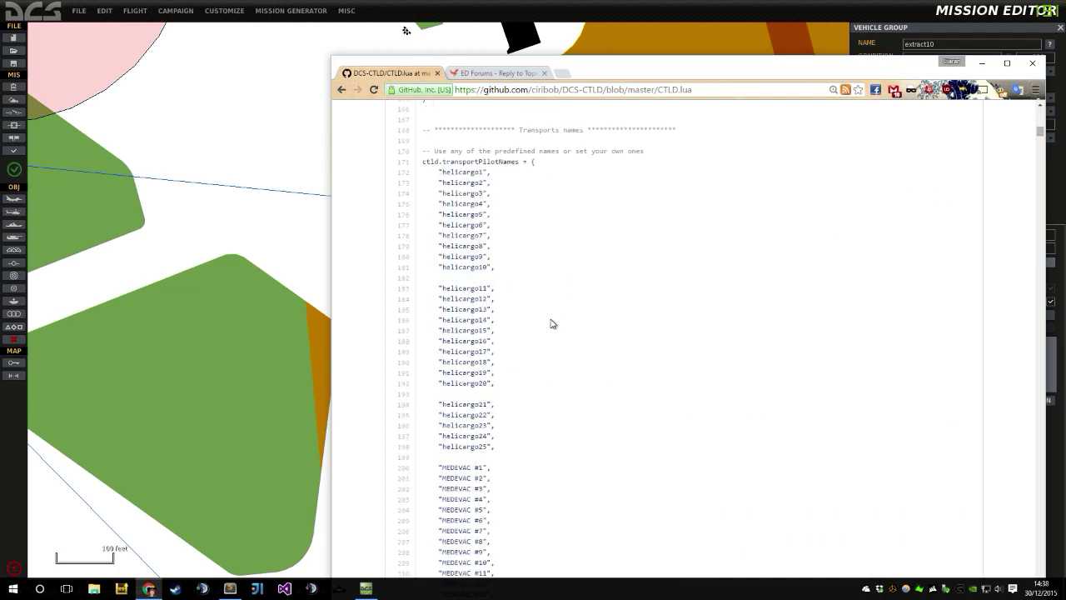
pyautogui.scroll(-15, 550, 323)
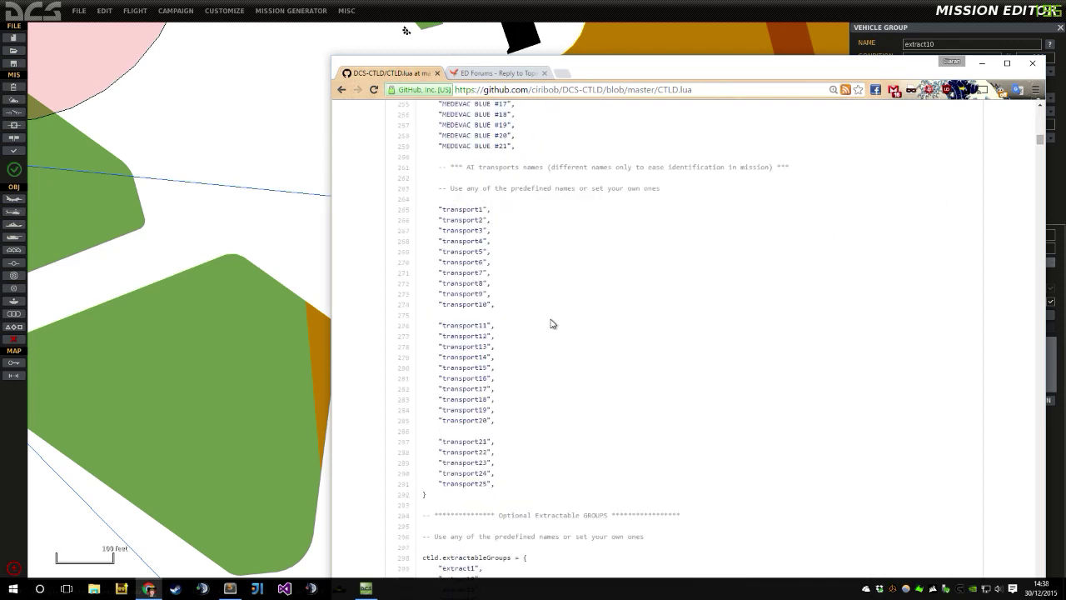
pyautogui.scroll(-6, 550, 323)
pyautogui.scroll(1, 552, 324)
pyautogui.moveTo(425, 169); pyautogui.dragTo(540, 171)
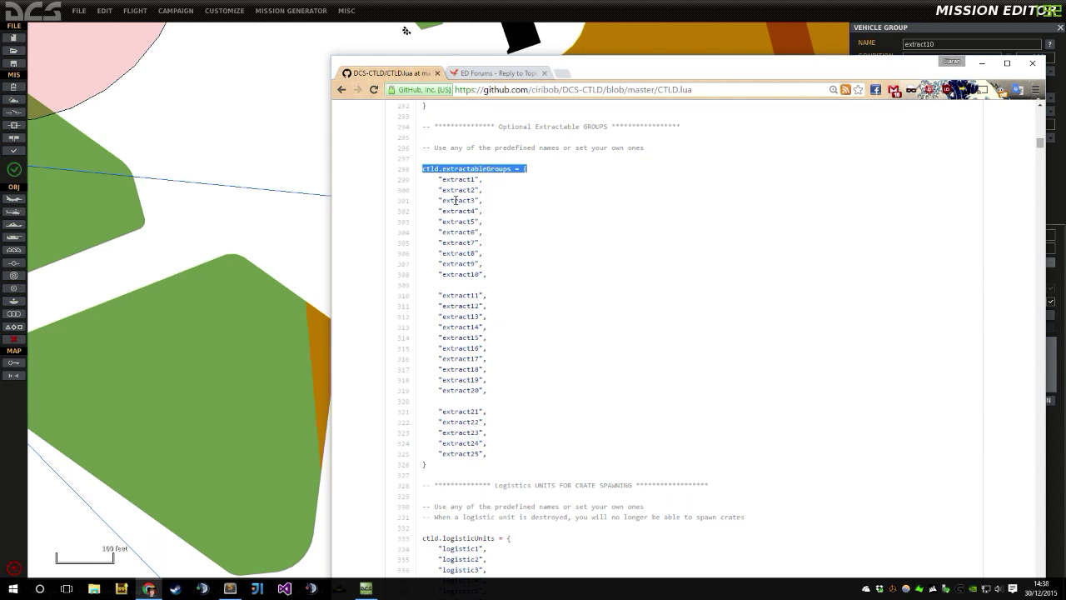
pyautogui.moveTo(439, 180); pyautogui.dragTo(479, 181)
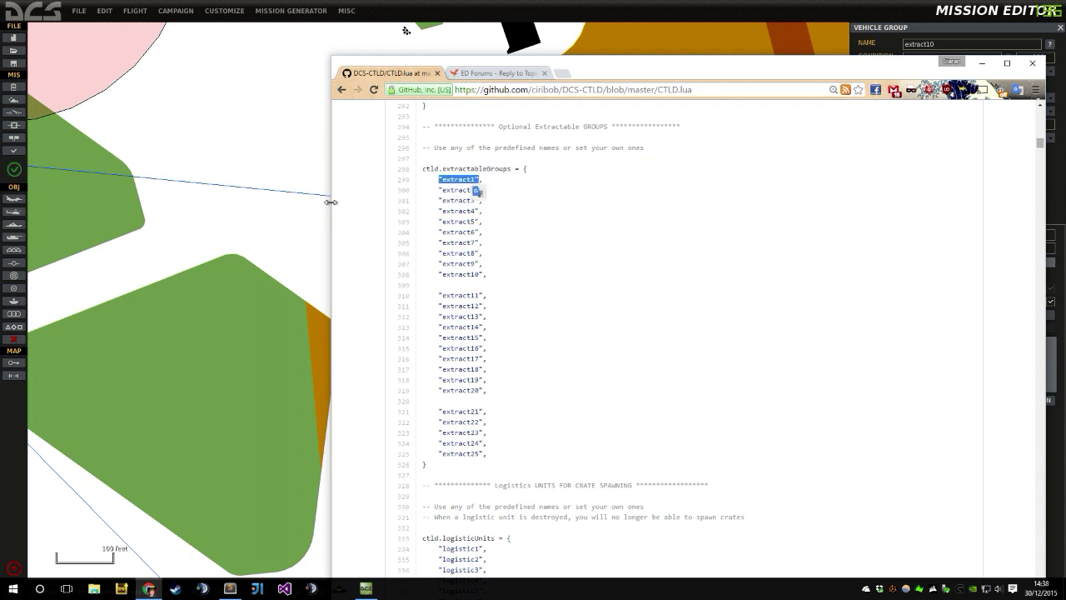
# - Switch back to the DCS mission editor and inspect the Load Troops trigger's condition and its script action text
pyautogui.click(310, 219)
pyautogui.scroll(-1, 504, 208)
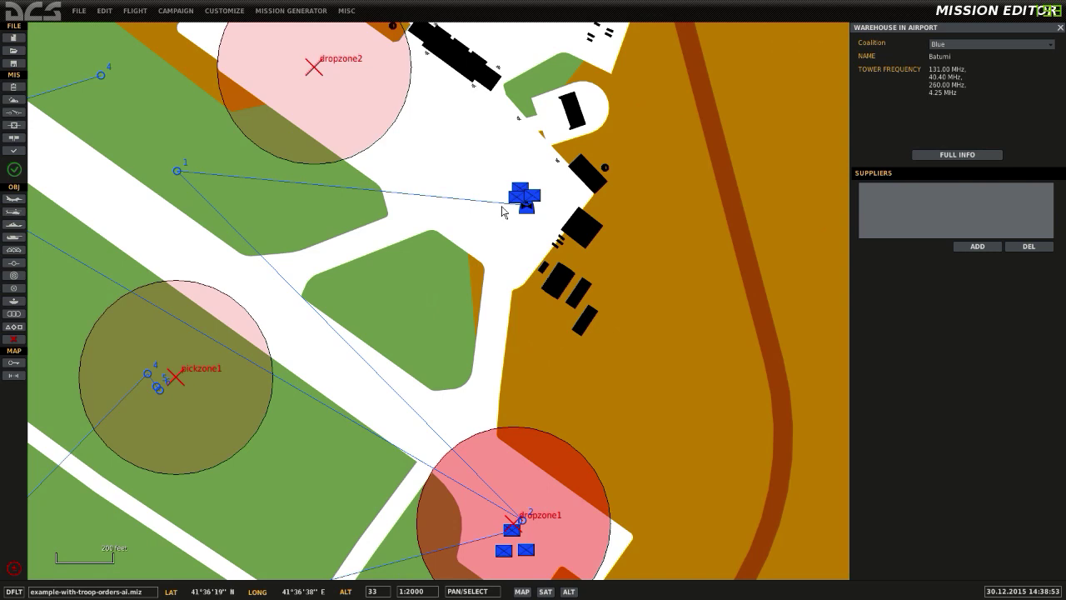
pyautogui.click(526, 208)
pyautogui.click(14, 111)
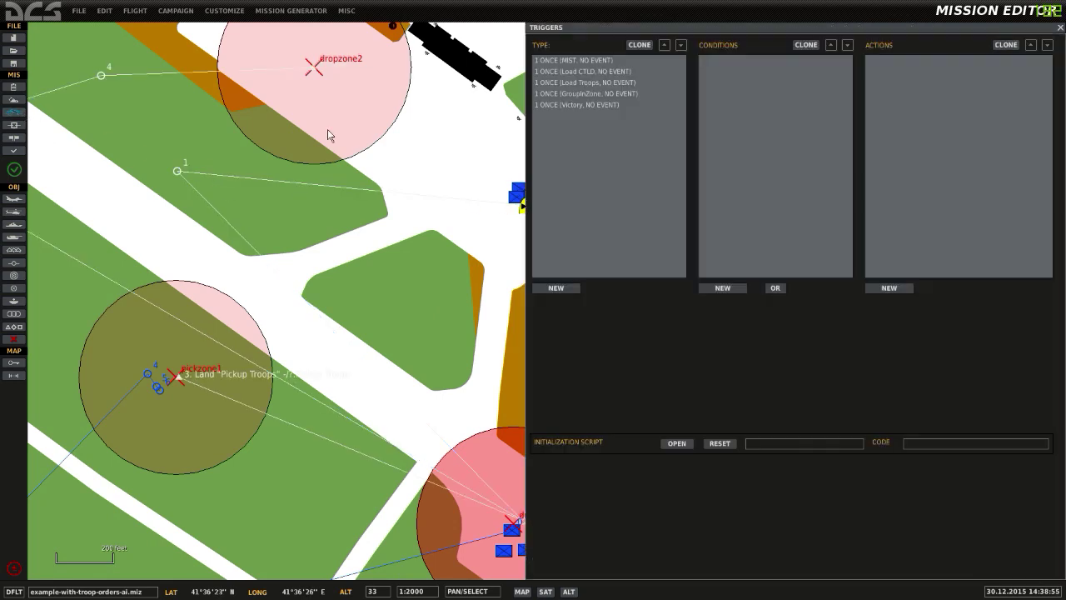
pyautogui.click(670, 82)
pyautogui.click(746, 62)
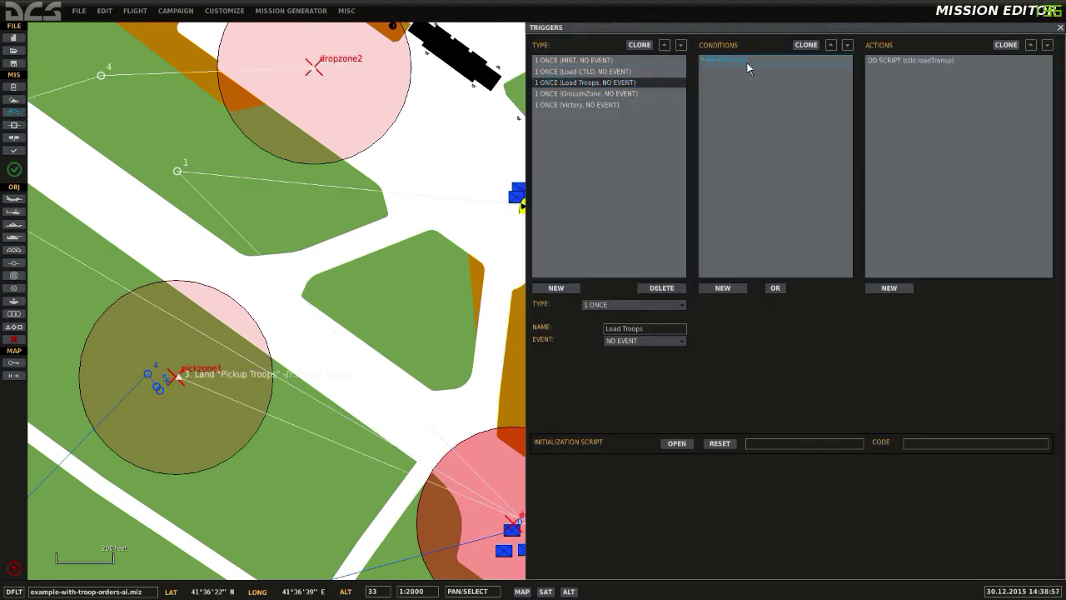
pyautogui.click(905, 58)
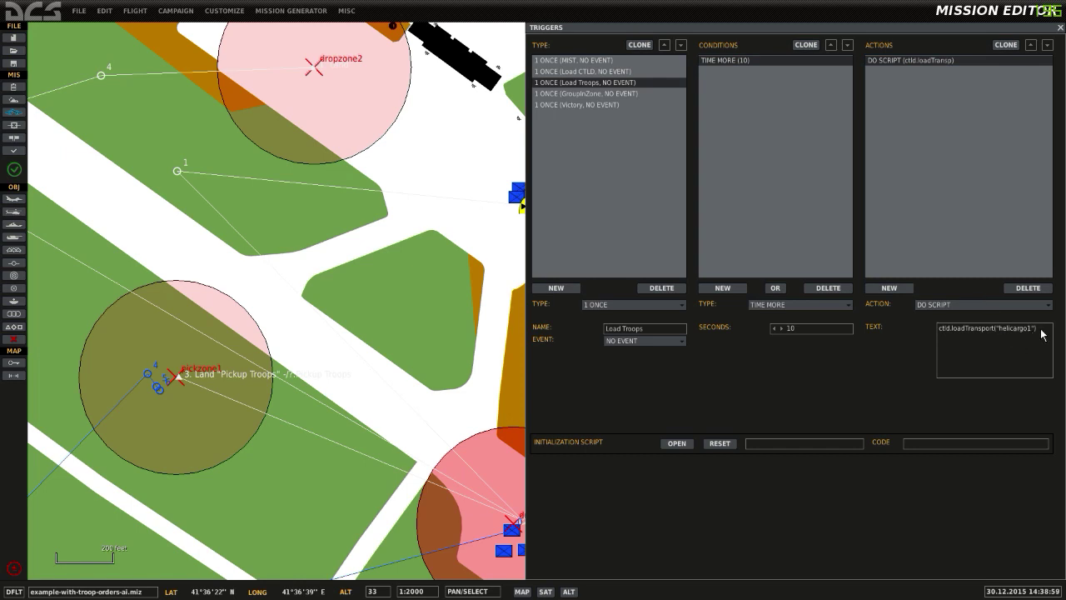
pyautogui.moveTo(1042, 333); pyautogui.dragTo(934, 326)
# - Close the trigger list, select the transport helicopter and inspect the advanced actions of its waypoint 2 in dropzone1
pyautogui.click(425, 146)
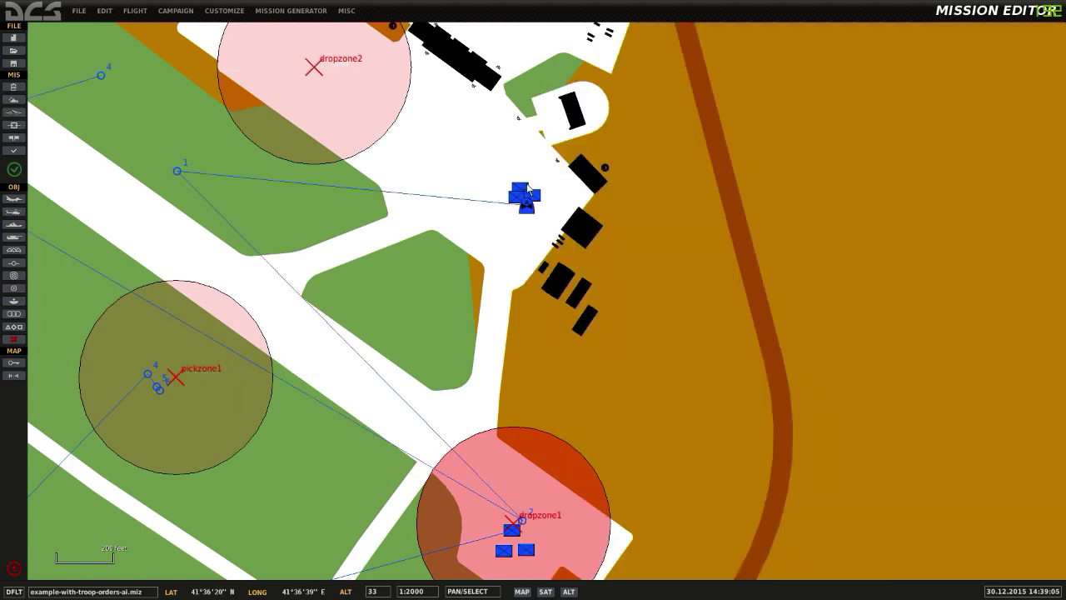
pyautogui.click(526, 201)
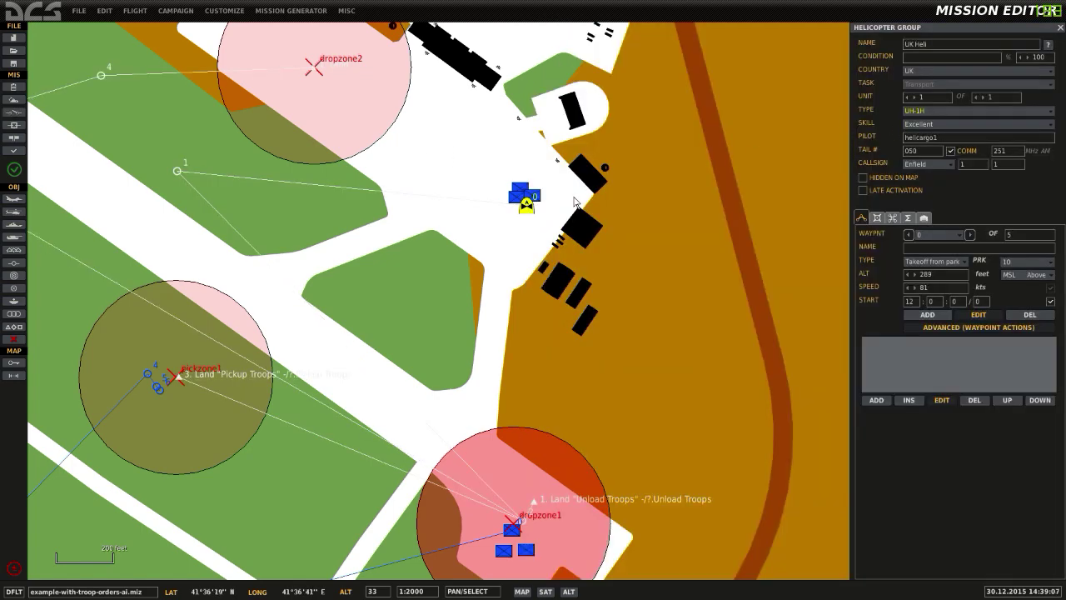
pyautogui.moveTo(547, 243); pyautogui.dragTo(533, 201)
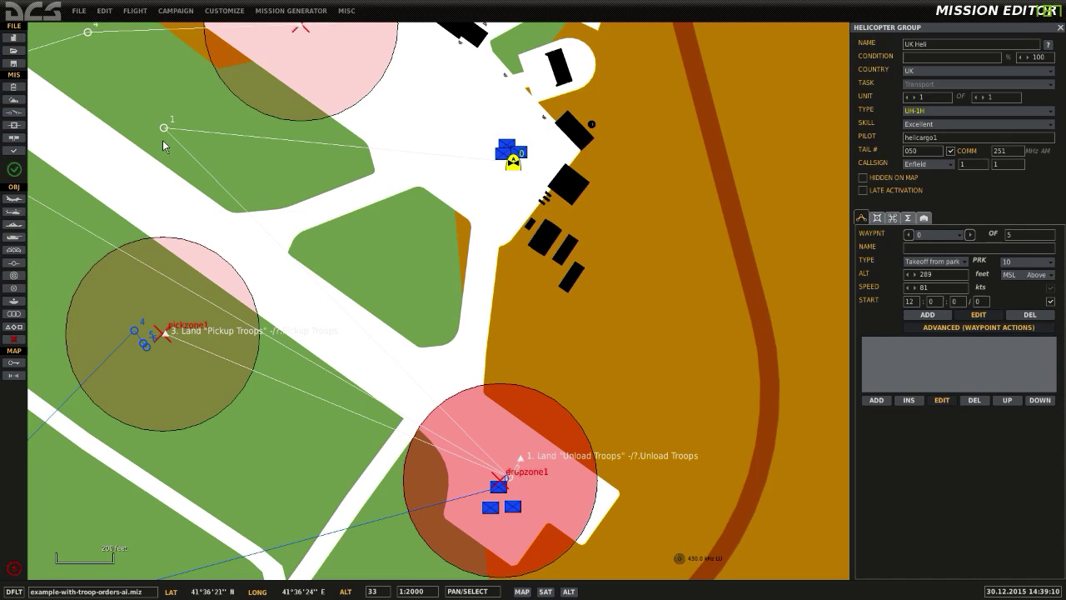
pyautogui.moveTo(273, 226); pyautogui.dragTo(254, 173)
pyautogui.scroll(1, 481, 483)
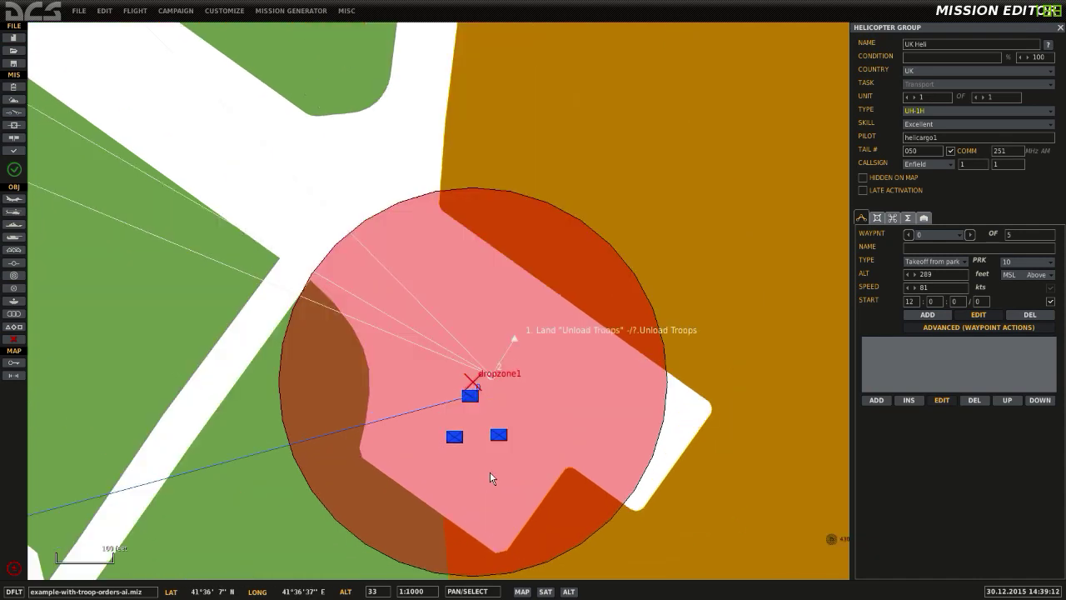
pyautogui.click(491, 381)
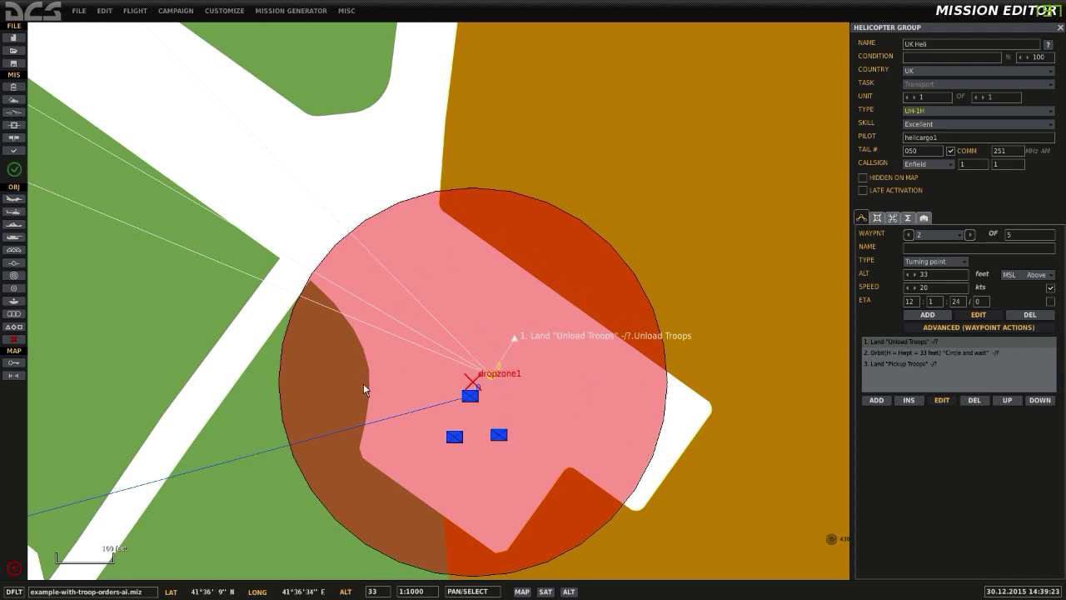
pyautogui.scroll(-1, 551, 333)
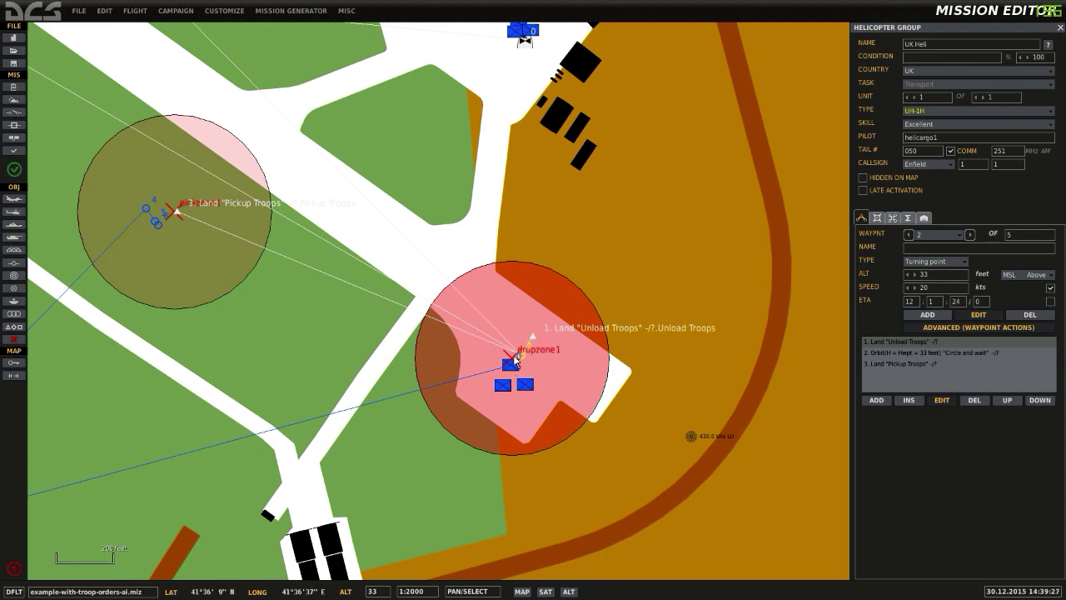
# - Look up the ctld.dropOffZones list in CTLD.lua in Chrome, highlight the dropzone1 entry, and return to the DCS mission editor
pyautogui.hotkey('alt', 'Tab')
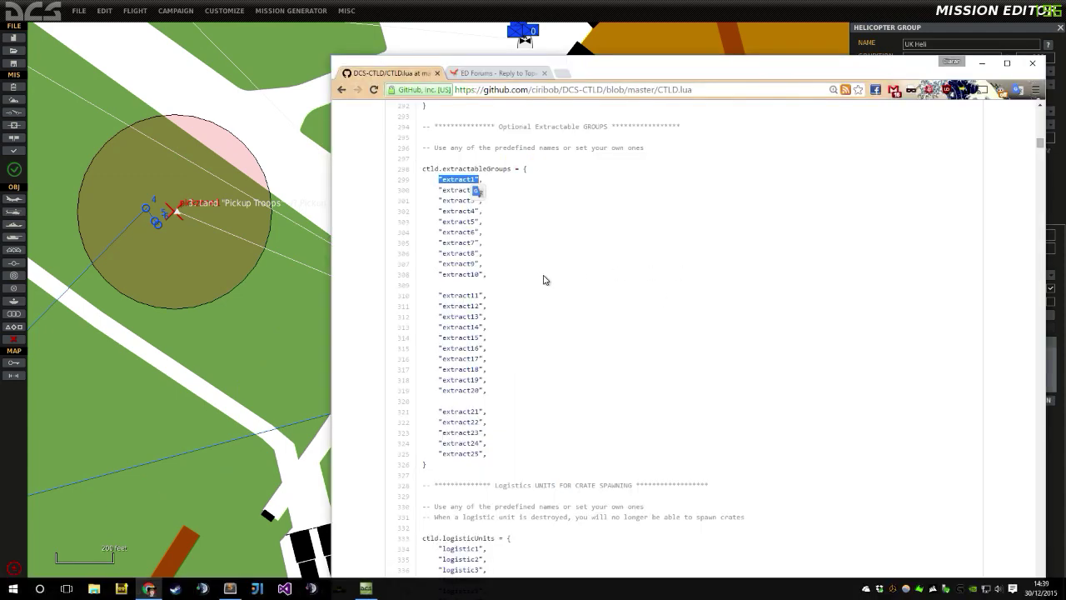
pyautogui.scroll(-3, 542, 281)
pyautogui.scroll(-3, 542, 281)
pyautogui.scroll(14, 542, 281)
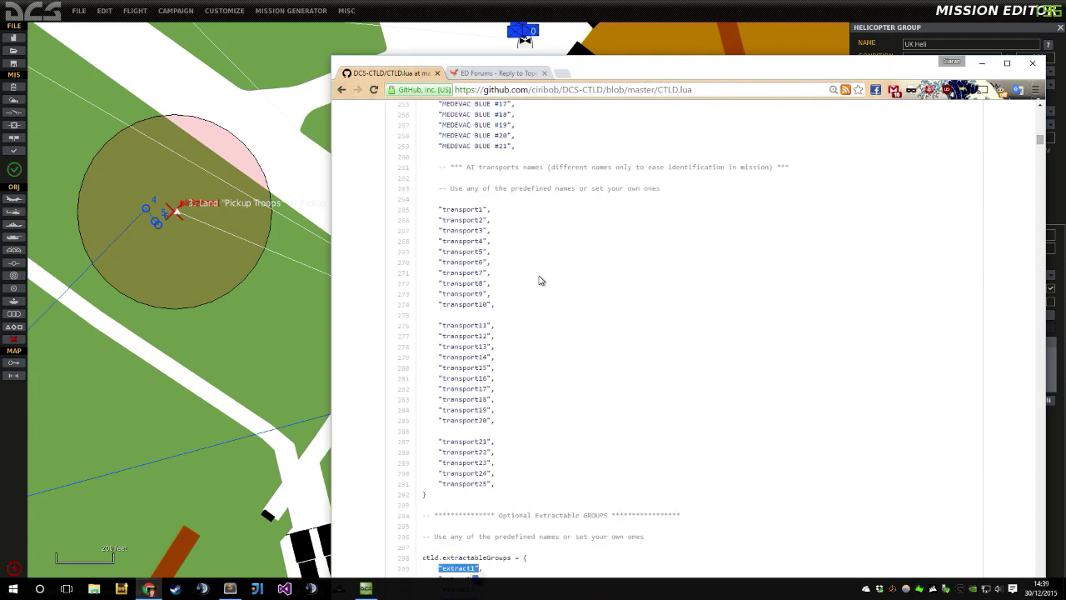
pyautogui.scroll(13, 540, 280)
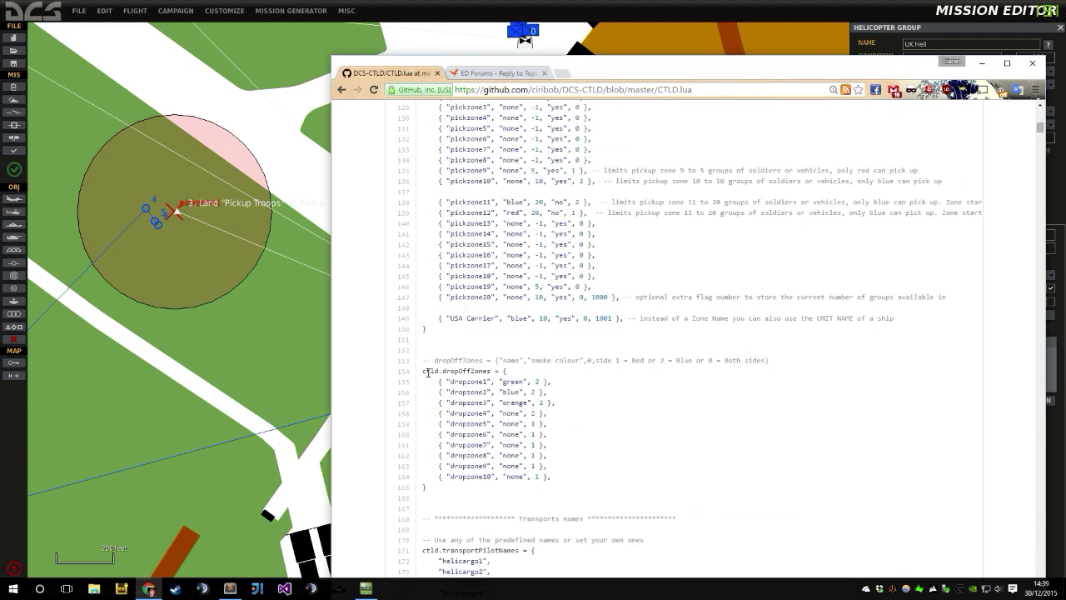
pyautogui.moveTo(427, 372); pyautogui.dragTo(551, 382)
pyautogui.click(456, 391)
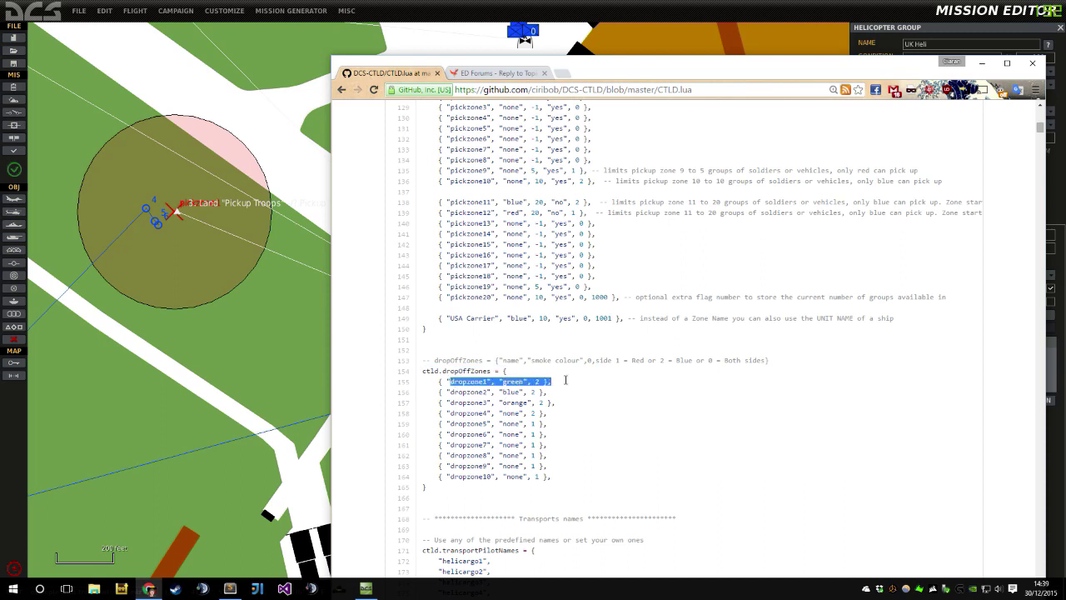
pyautogui.click(497, 389)
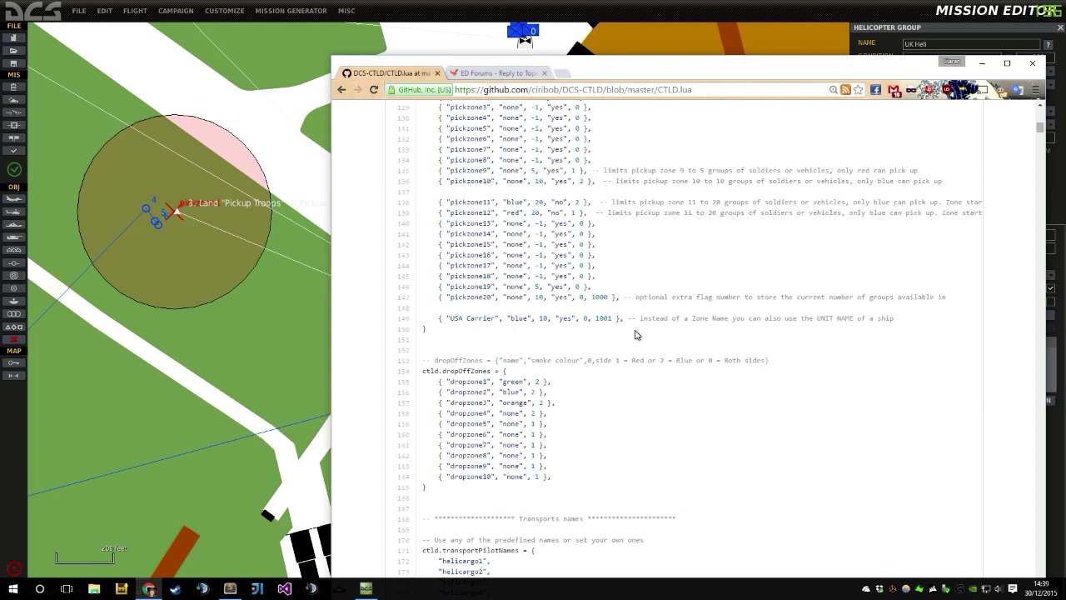
pyautogui.click(313, 353)
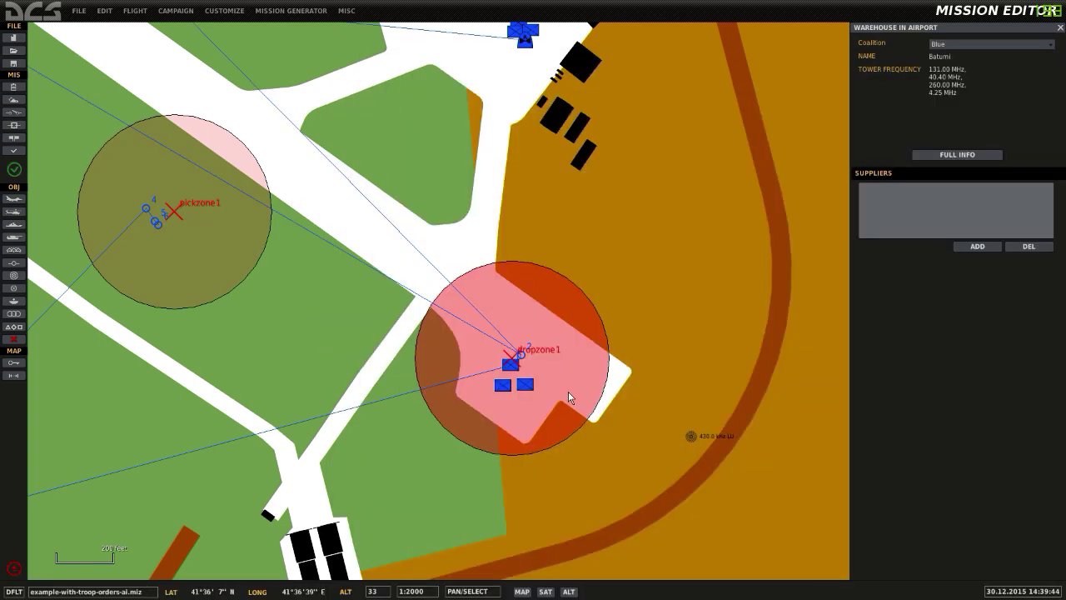
# - Select the extract11 infantry group in dropzone1 and follow its waypoint route across the map to pickzone1
pyautogui.click(525, 385)
pyautogui.scroll(-2, 942, 84)
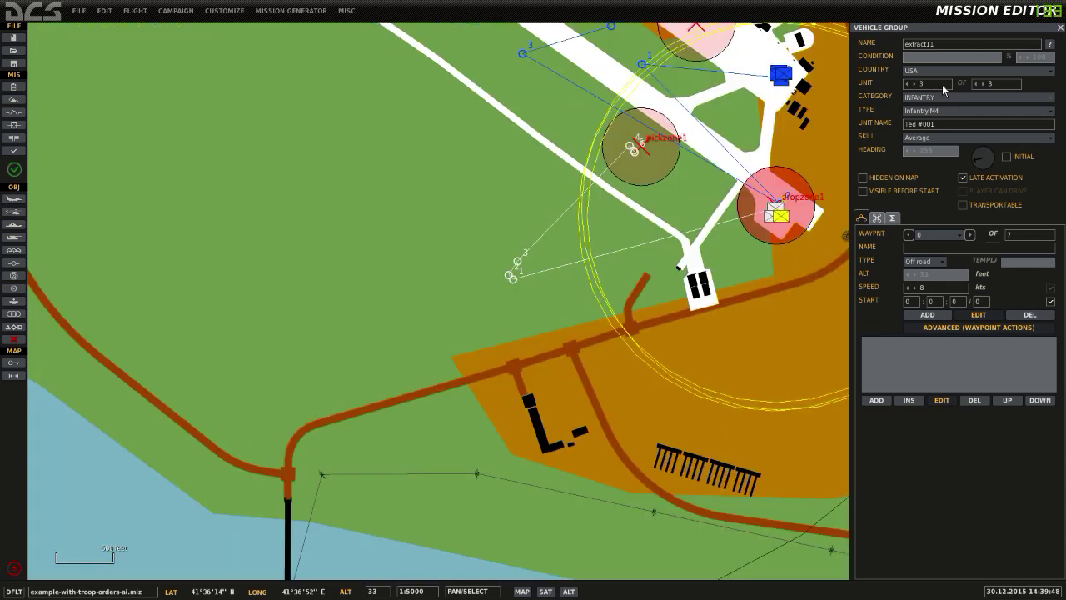
pyautogui.moveTo(695, 209); pyautogui.dragTo(558, 249)
pyautogui.scroll(2, 648, 236)
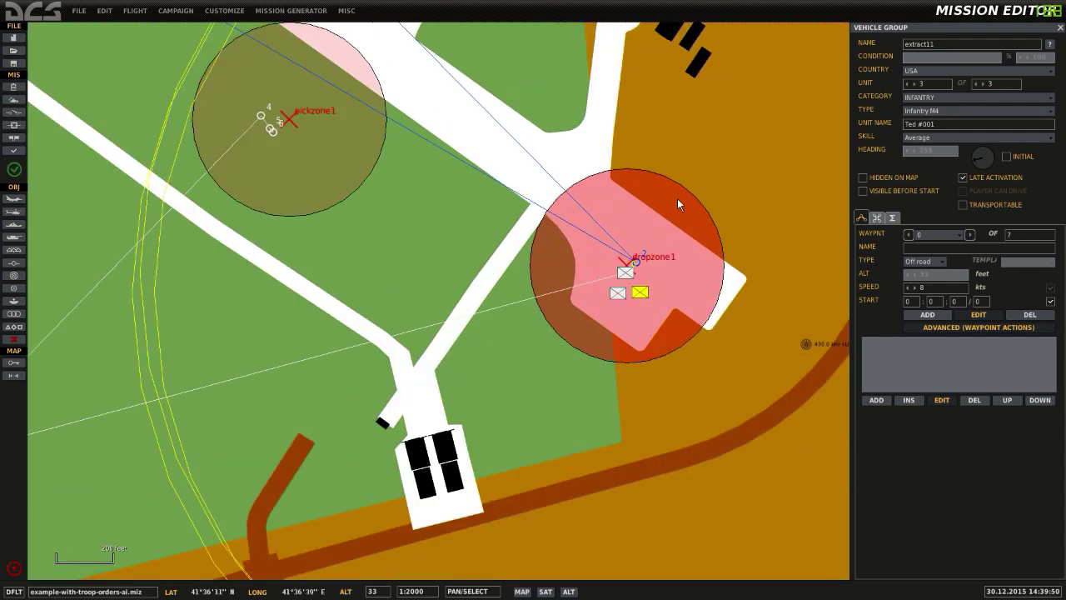
pyautogui.moveTo(678, 199); pyautogui.dragTo(631, 244)
pyautogui.scroll(-2, 594, 281)
pyautogui.scroll(2, 561, 259)
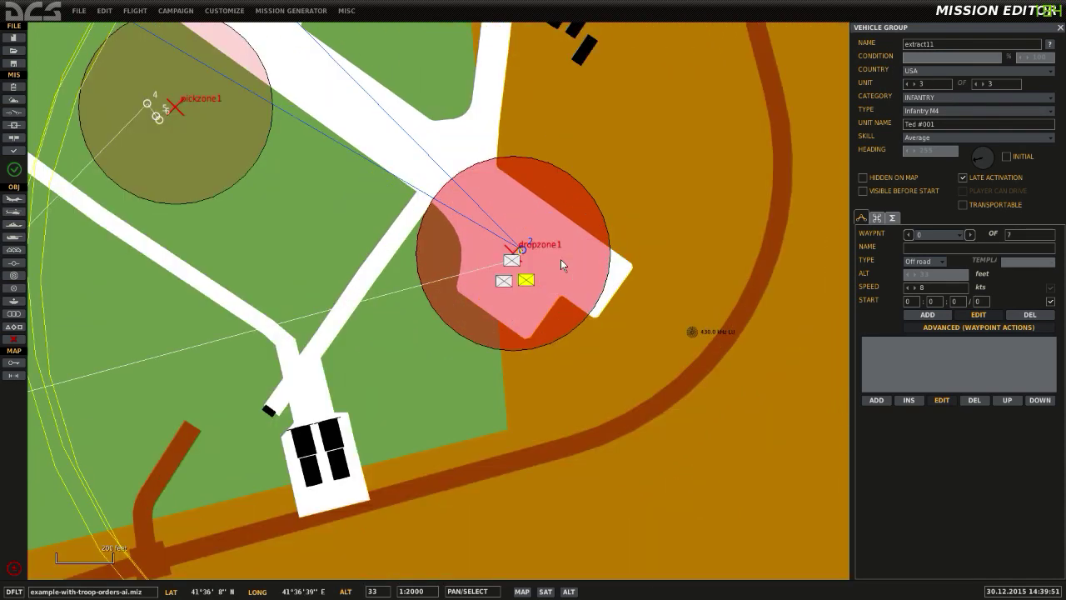
pyautogui.moveTo(425, 253); pyautogui.dragTo(661, 240)
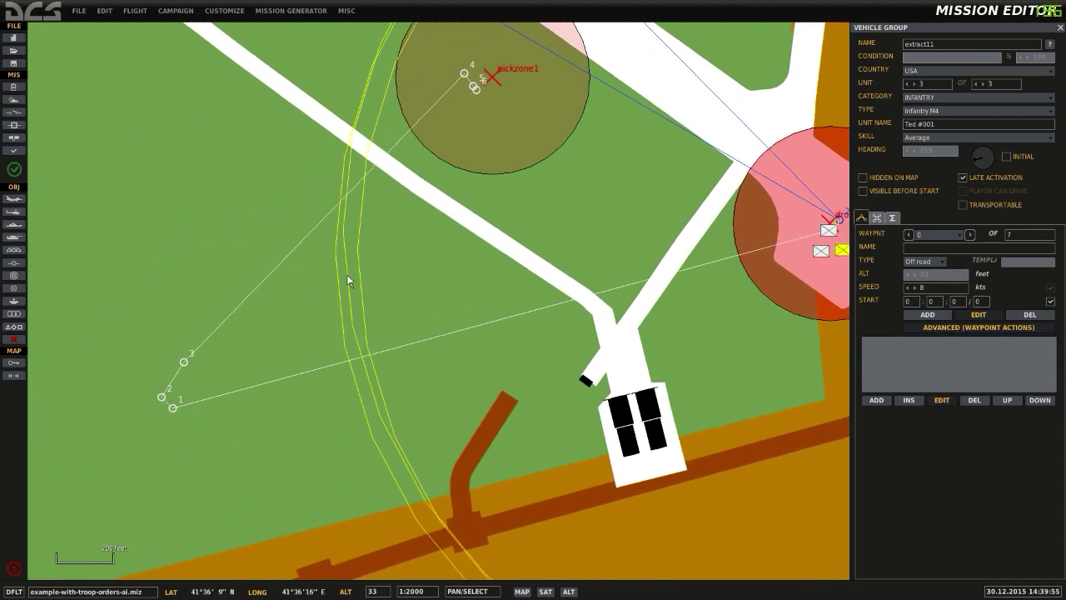
pyautogui.moveTo(350, 281); pyautogui.dragTo(212, 398)
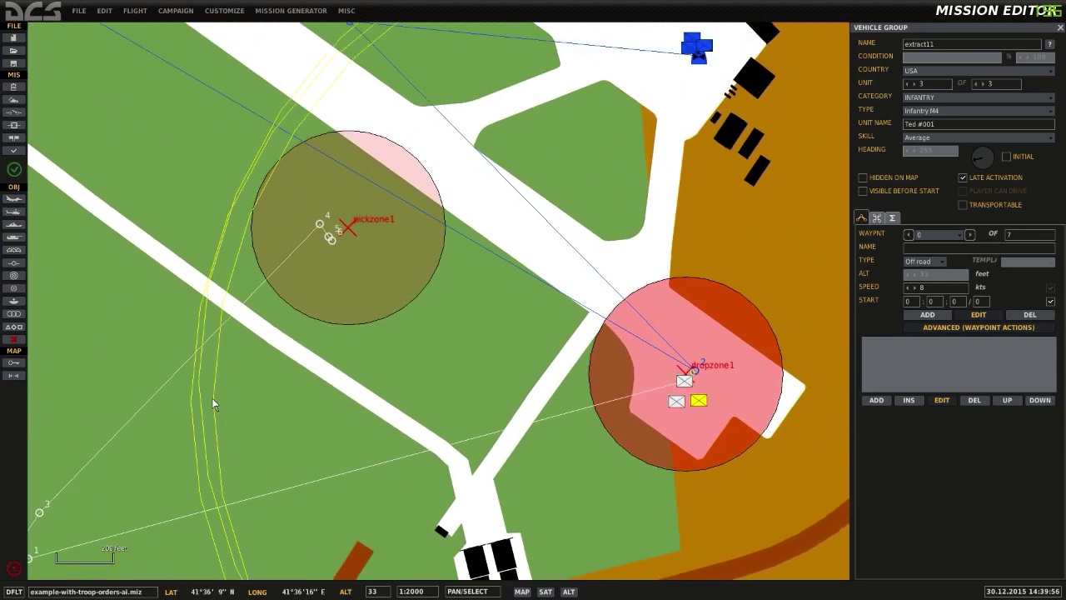
# - Open the trigger list and inspect the GroupInZone trigger's condition and its message action, checking dropzone1 on the map
pyautogui.click(14, 111)
pyautogui.click(617, 84)
pyautogui.click(623, 73)
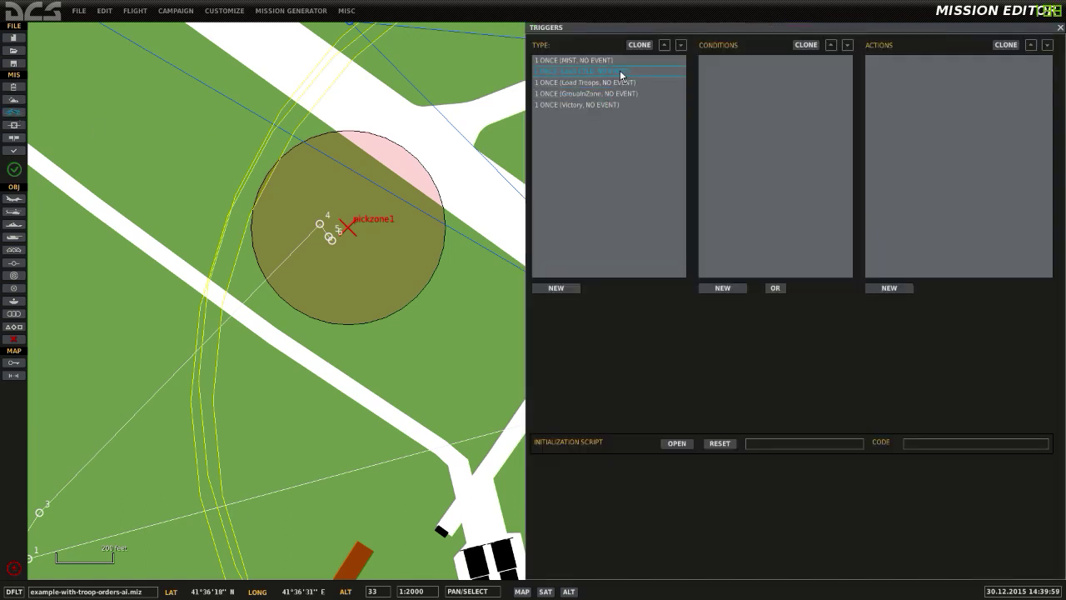
pyautogui.click(618, 95)
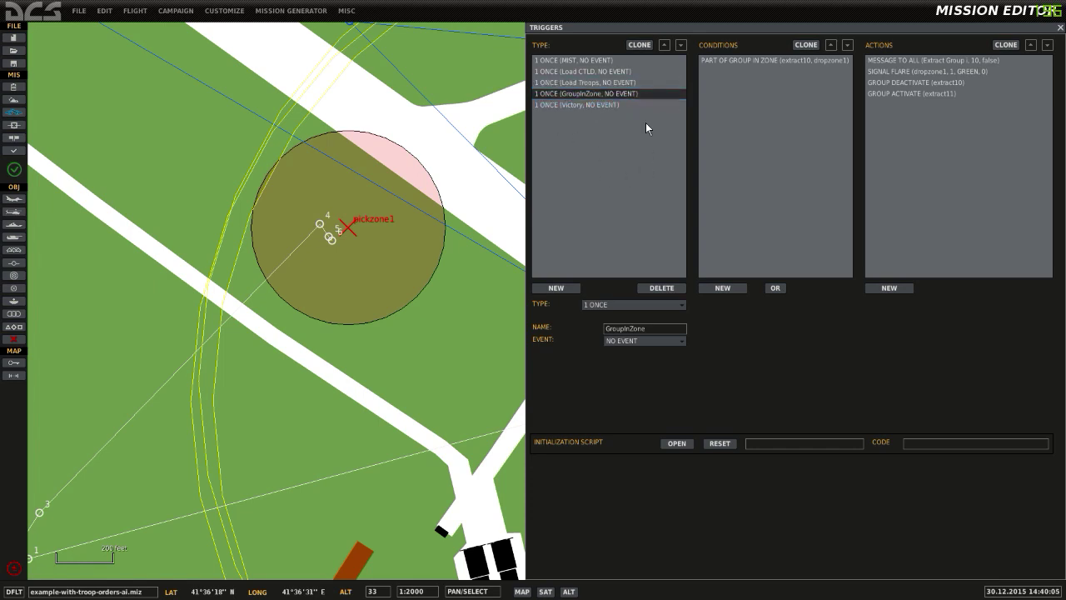
pyautogui.click(730, 62)
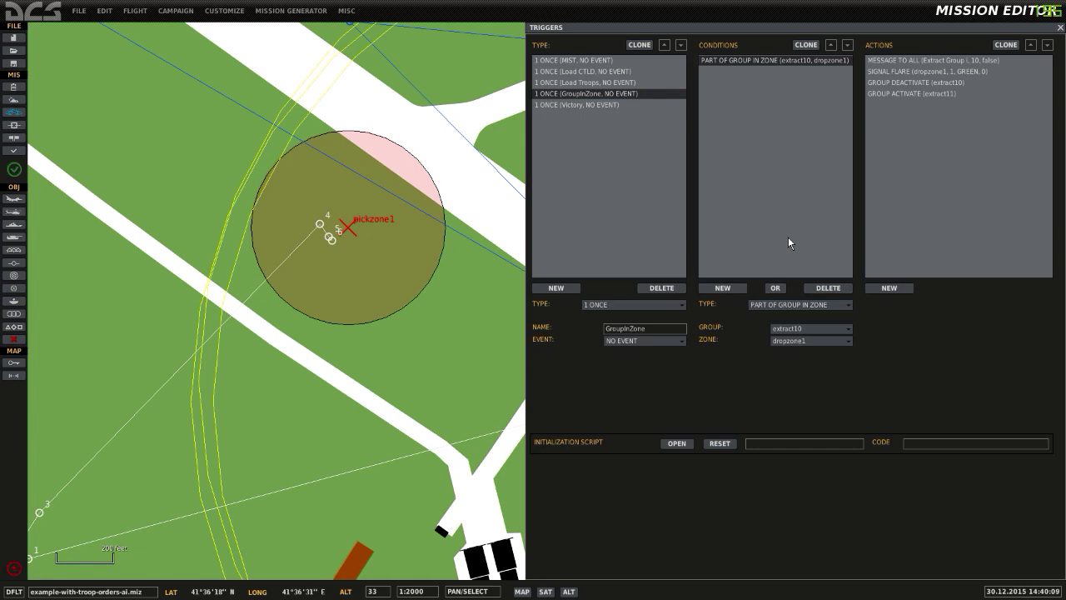
pyautogui.click(917, 60)
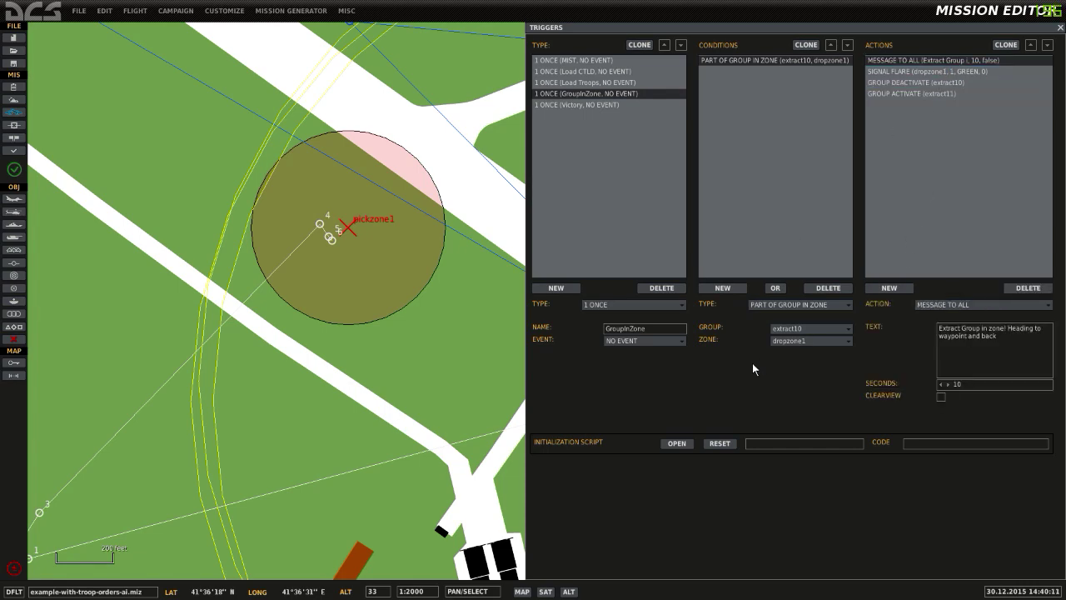
pyautogui.moveTo(431, 290); pyautogui.dragTo(275, 323)
pyautogui.moveTo(393, 298); pyautogui.dragTo(299, 279)
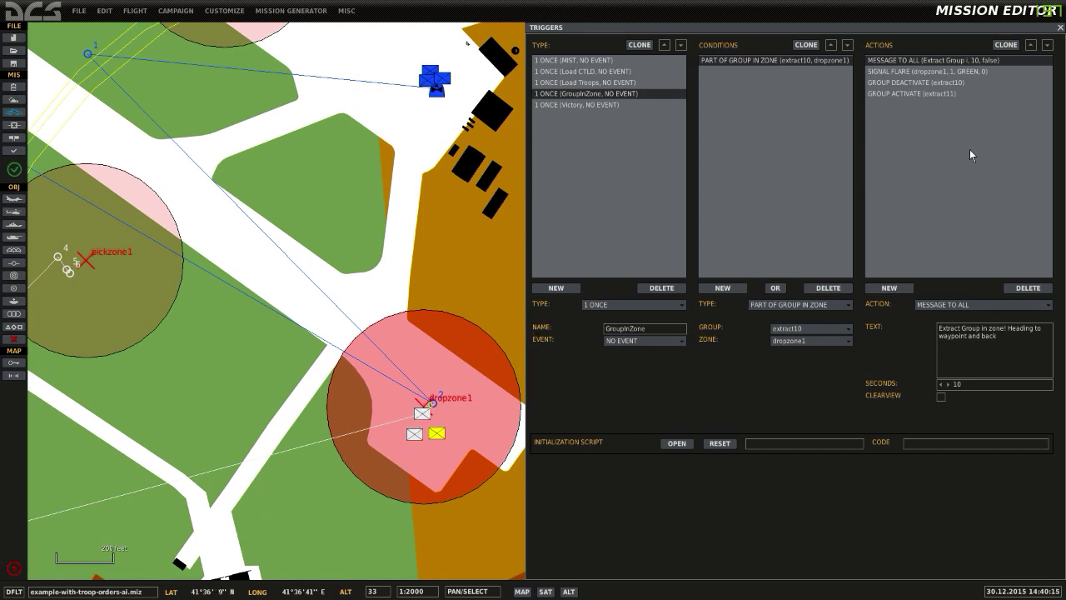
# - Inspect the GroupInZone trigger's signal flare, group deactivate and group activate actions
pyautogui.click(950, 72)
pyautogui.click(942, 71)
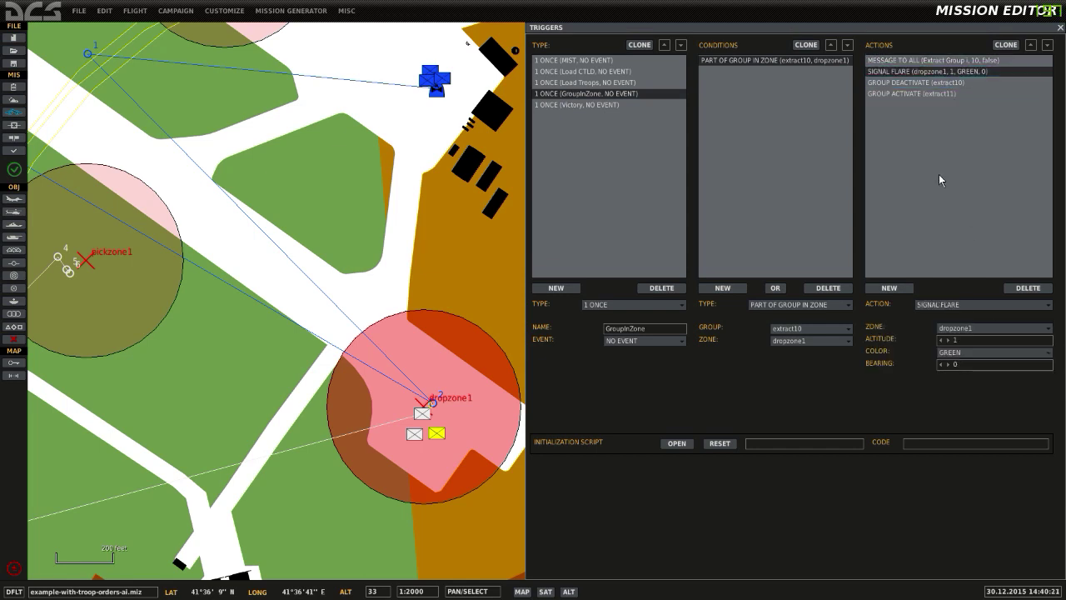
pyautogui.click(958, 82)
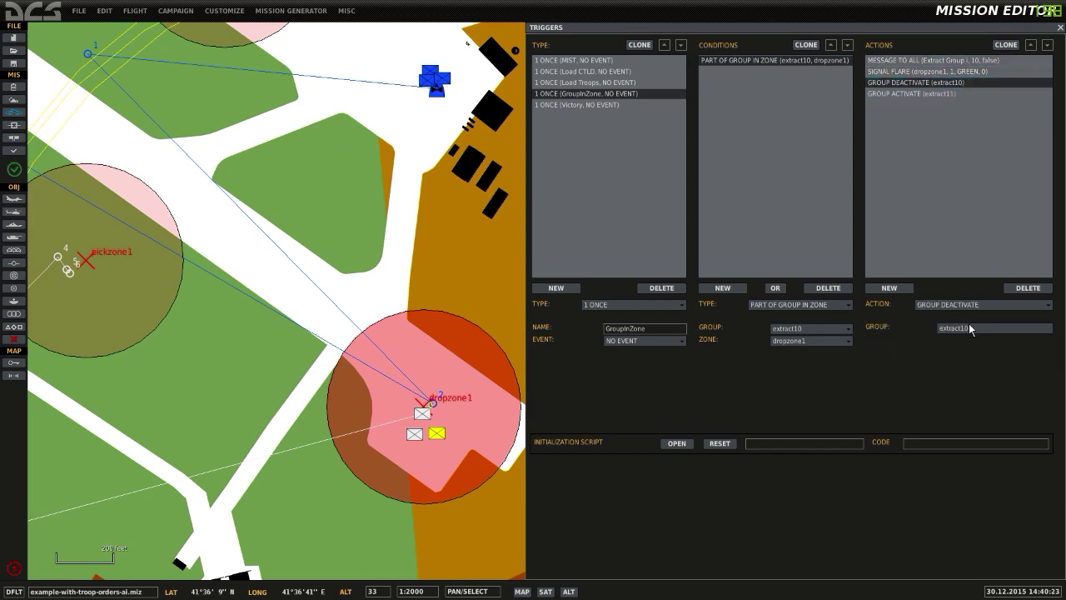
pyautogui.click(925, 94)
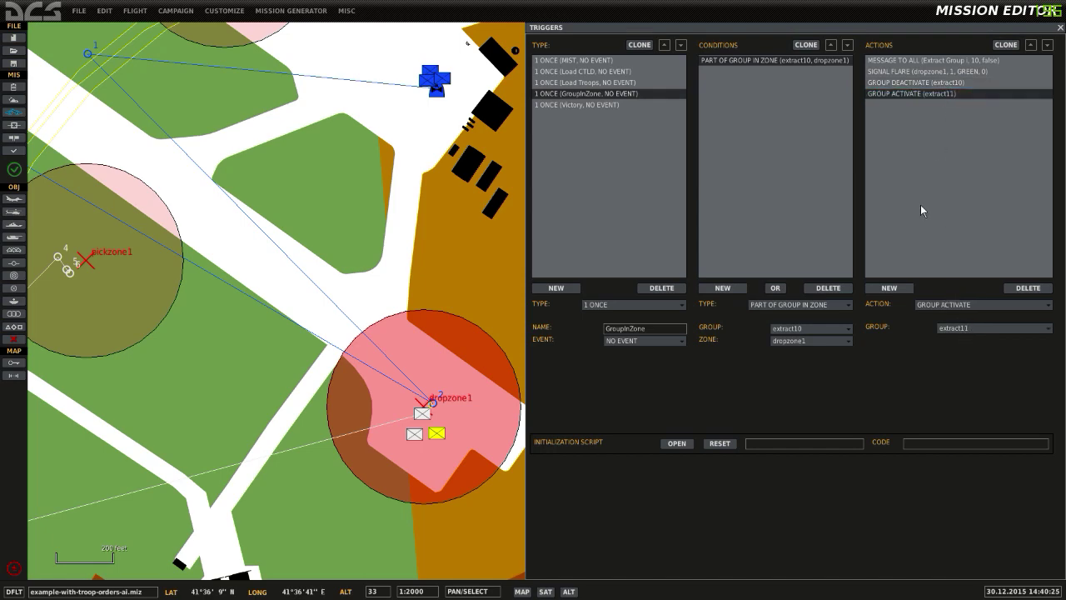
# - Select the transport helicopter's waypoint 2 in dropzone1 and inspect its "Circle and wait" orbit task and stop condition
pyautogui.moveTo(427, 398); pyautogui.dragTo(455, 313)
pyautogui.scroll(-3, 454, 313)
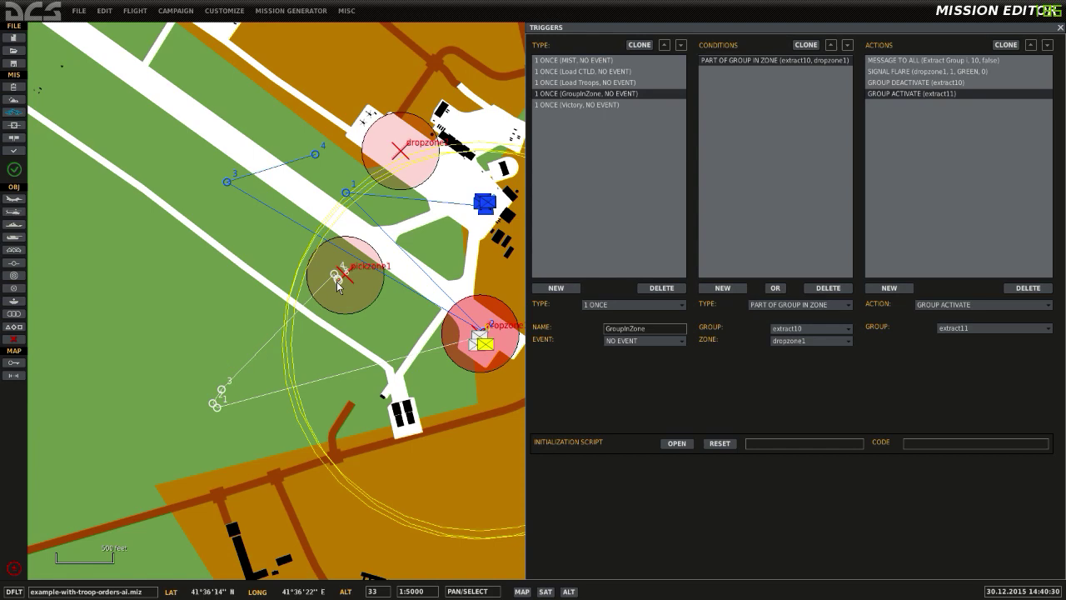
pyautogui.scroll(3, 338, 285)
pyautogui.moveTo(457, 281); pyautogui.dragTo(185, 221)
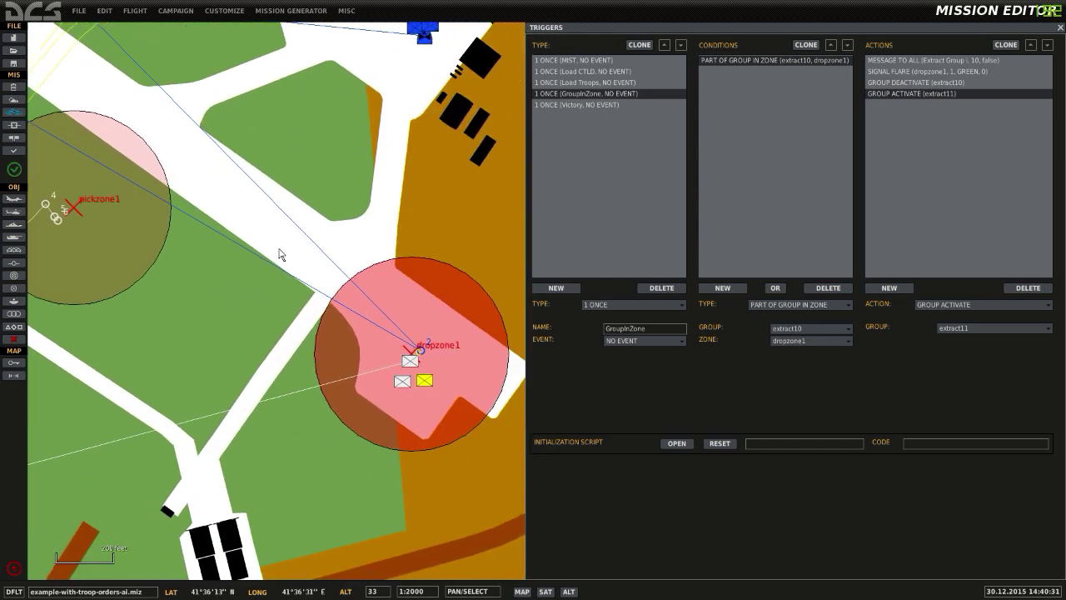
pyautogui.click(419, 353)
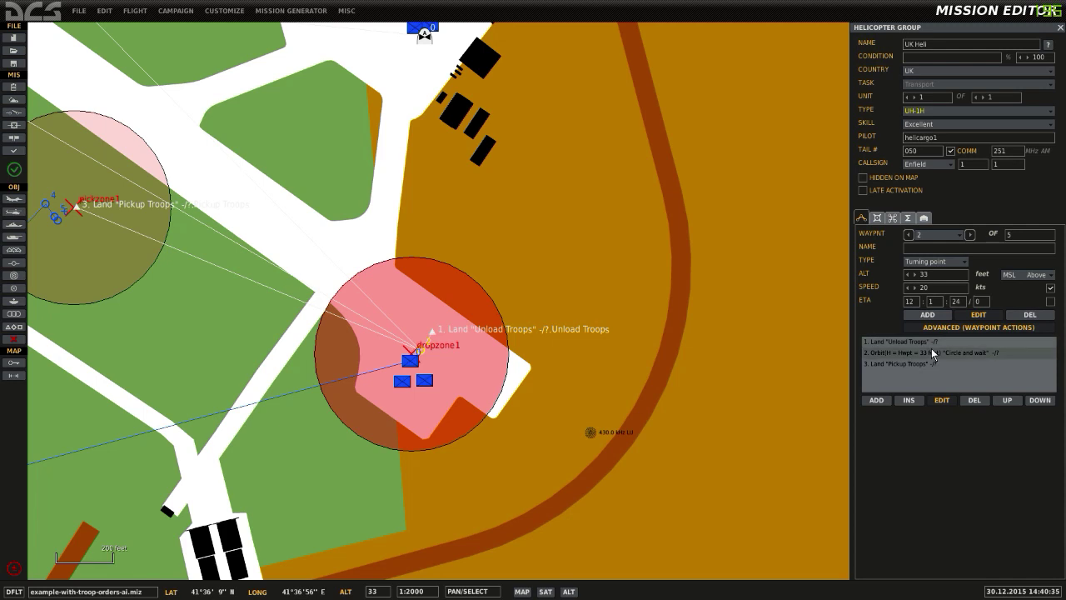
pyautogui.click(944, 402)
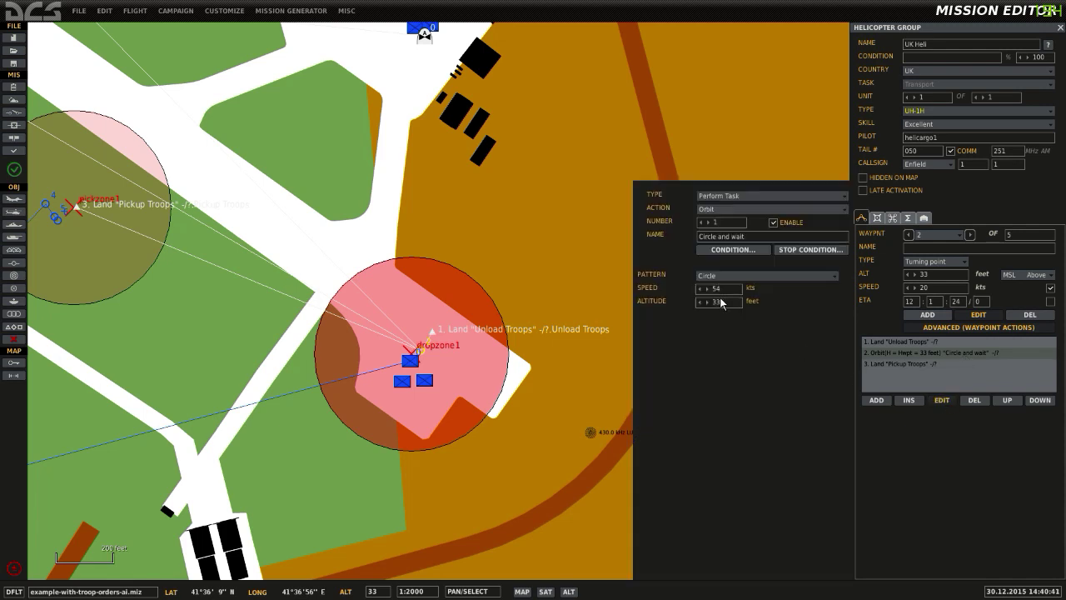
pyautogui.click(794, 249)
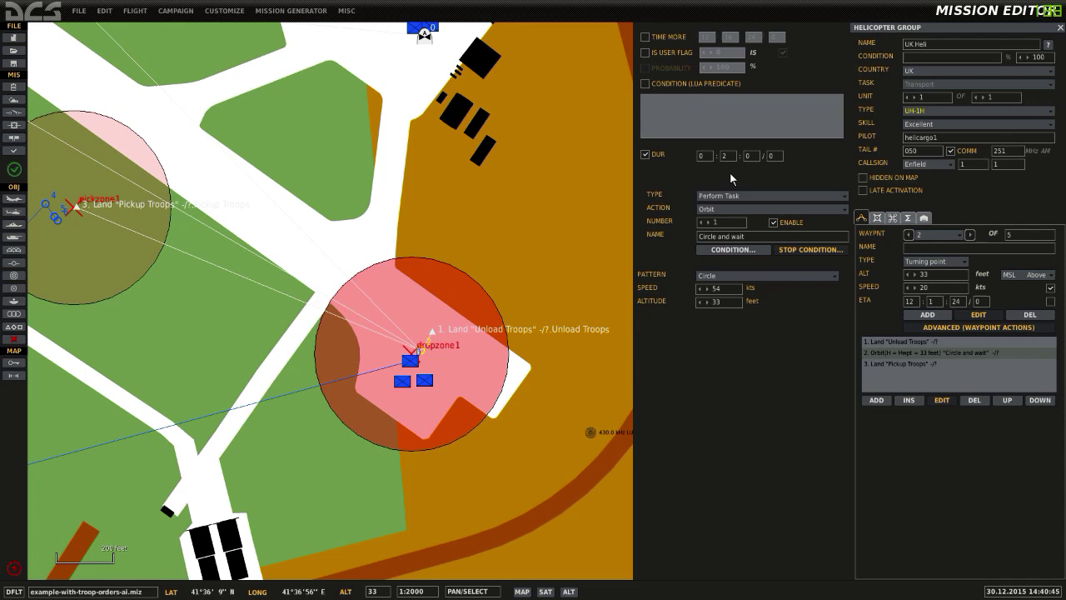
# - Inspect the "Pickup Troops" land task, select its landing point in pickzone1 and examine the surrounding routes on the map
pyautogui.click(898, 364)
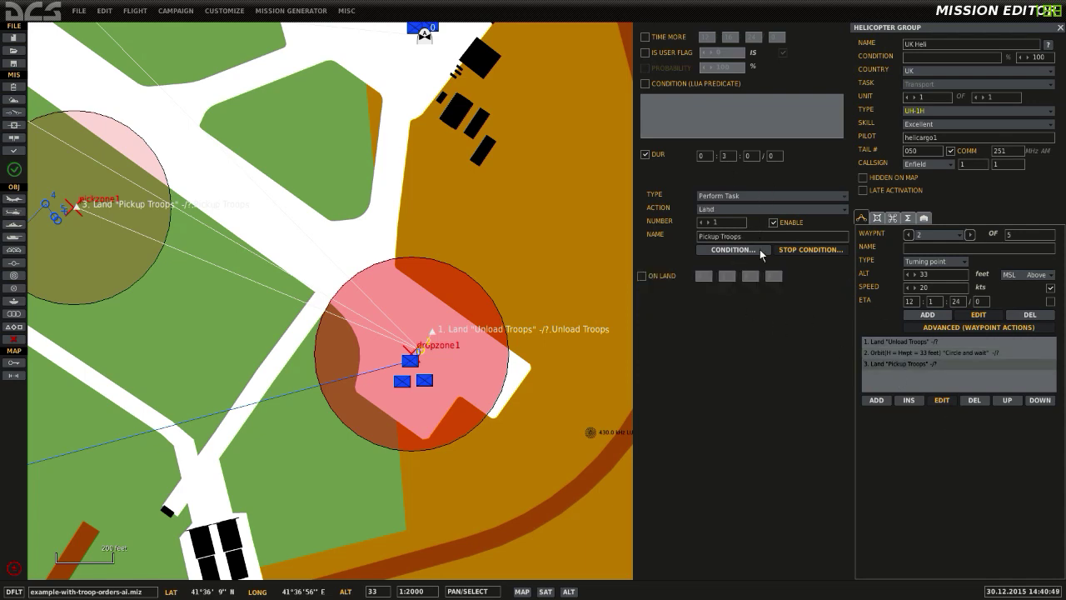
pyautogui.moveTo(455, 225); pyautogui.dragTo(605, 295)
pyautogui.moveTo(333, 229); pyautogui.dragTo(432, 232)
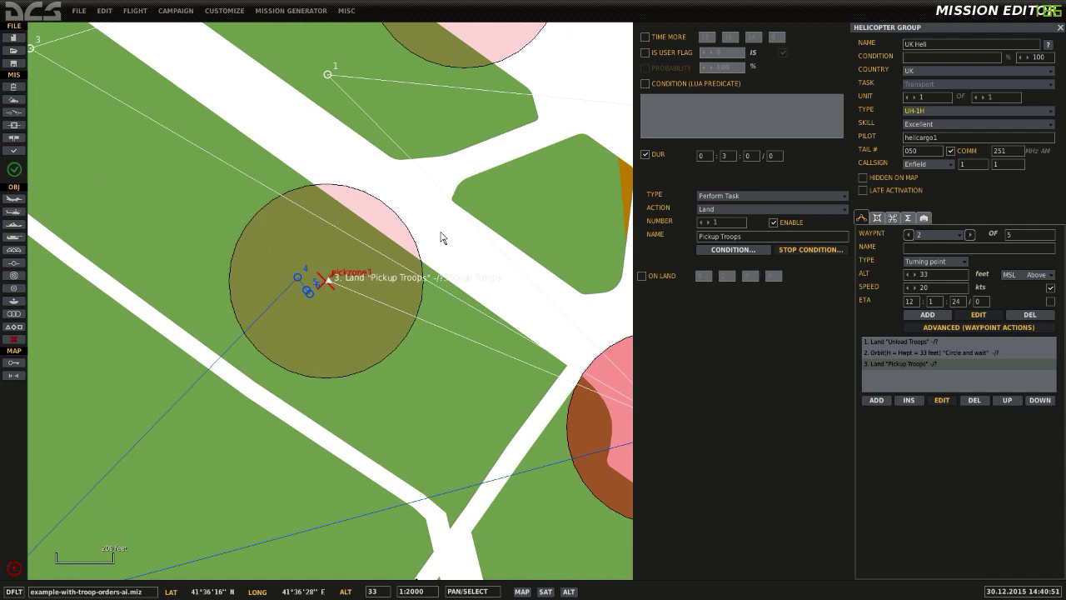
pyautogui.click(324, 284)
pyautogui.scroll(-3, 508, 302)
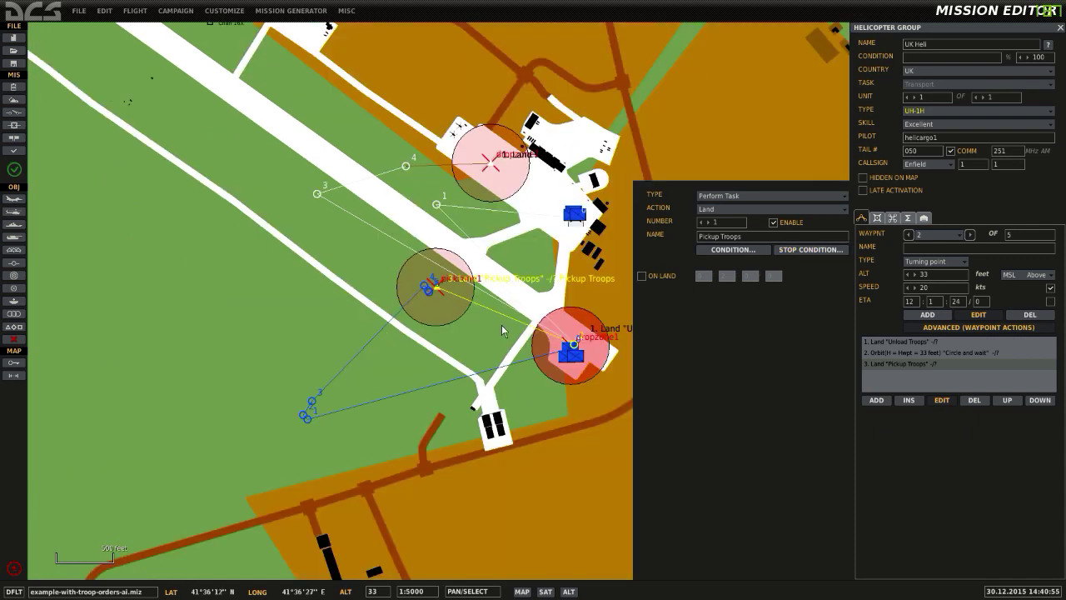
pyautogui.scroll(5, 479, 280)
pyautogui.scroll(-4, 457, 277)
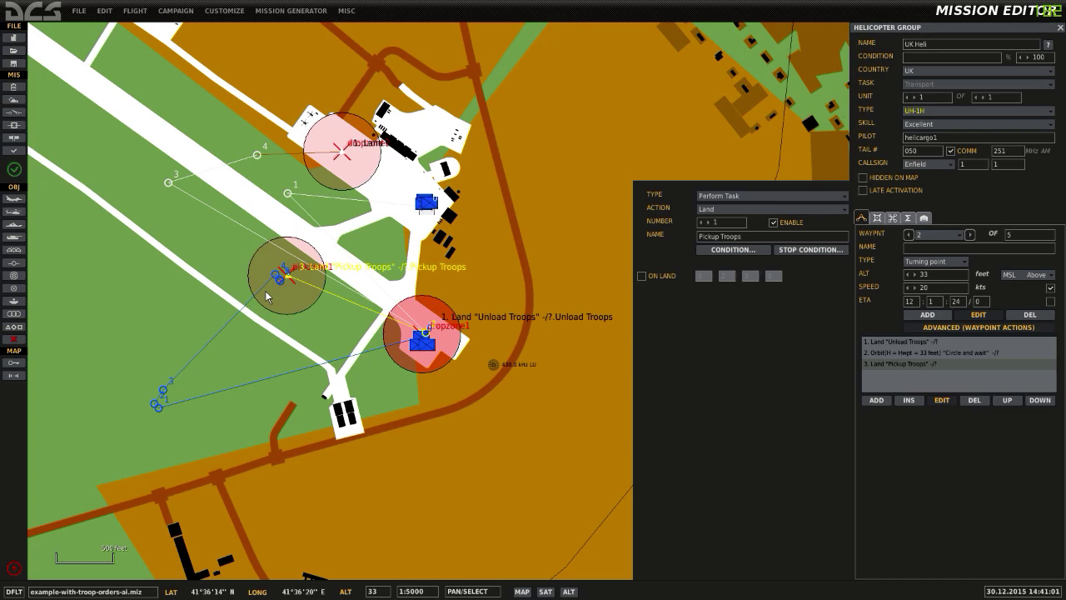
pyautogui.scroll(3, 328, 238)
pyautogui.scroll(-1, 380, 249)
pyautogui.scroll(-1, 476, 264)
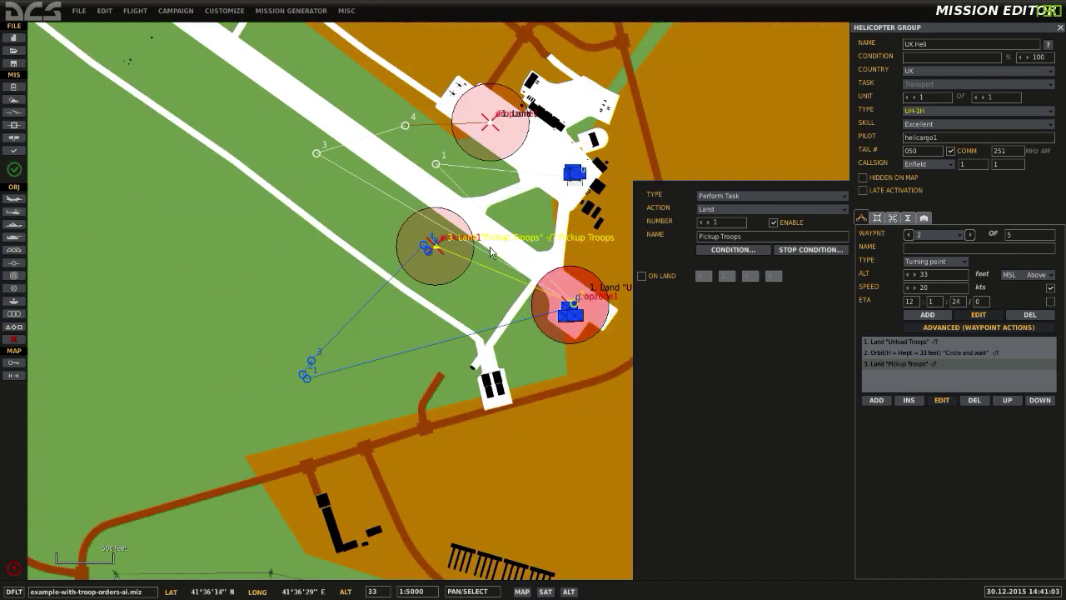
pyautogui.moveTo(490, 249); pyautogui.dragTo(415, 263)
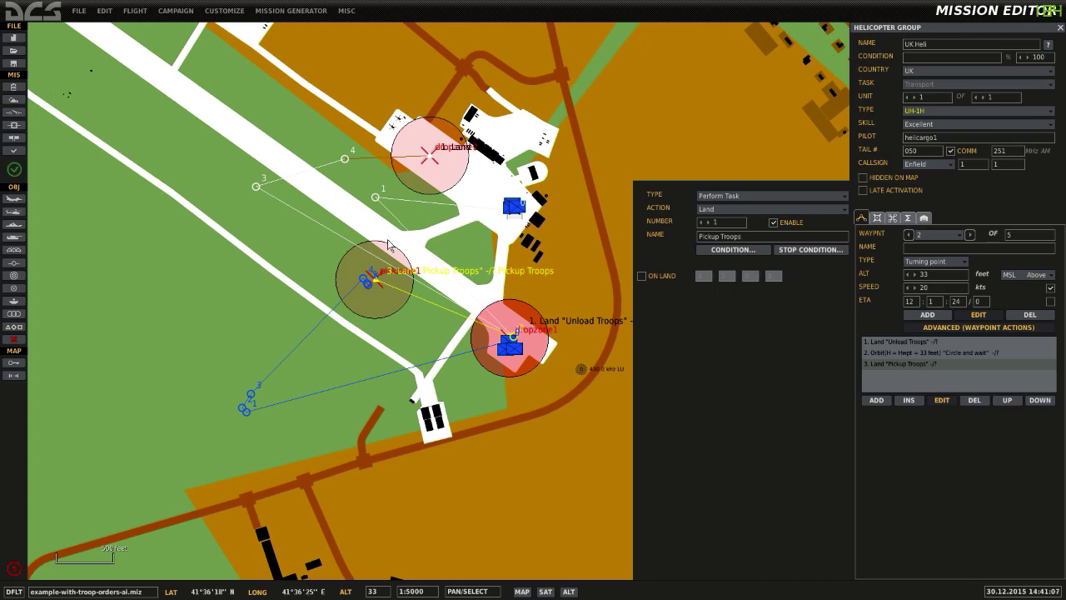
pyautogui.scroll(1, 417, 352)
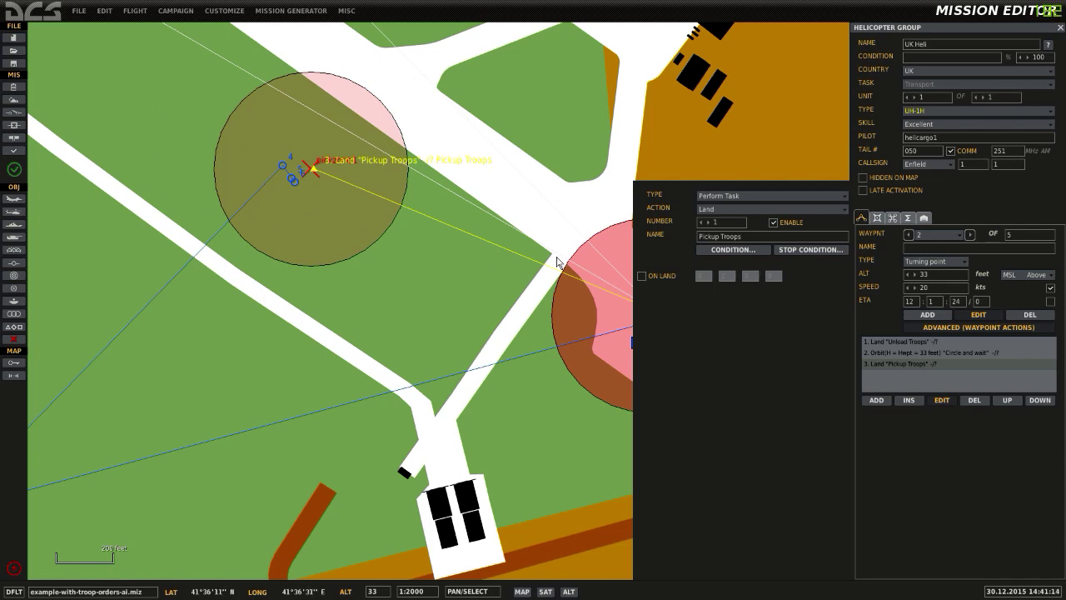
# - Switch to CTLD.lua in Sublime Text, find the ctld.pickupZones list and highlight its pickzone1 entry
pyautogui.hotkey('alt', 'Tab')
pyautogui.press('Tab')
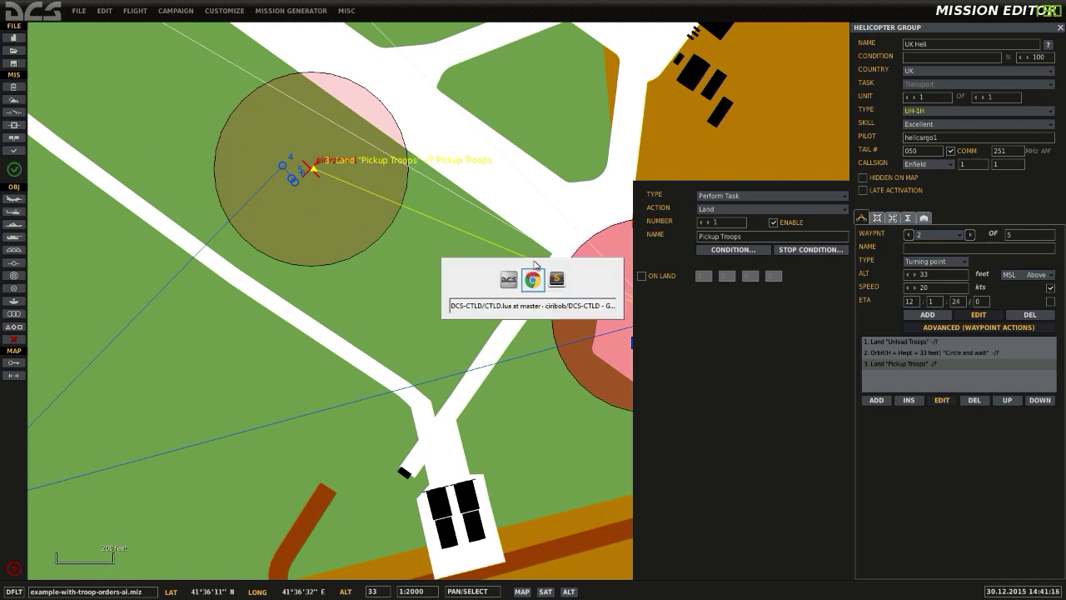
pyautogui.scroll(20, 399, 247)
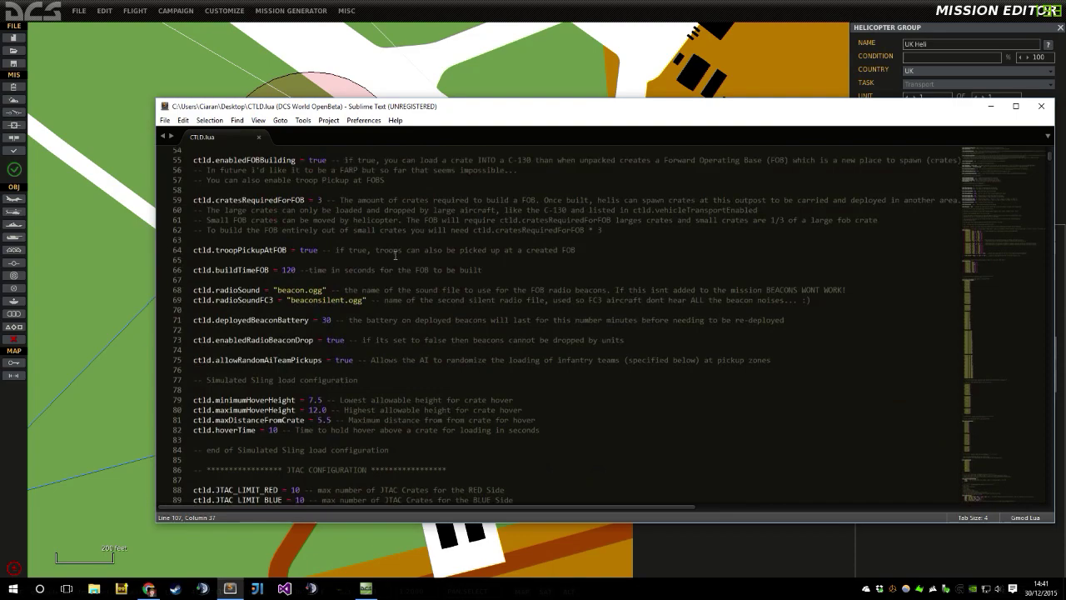
pyautogui.scroll(3, 399, 248)
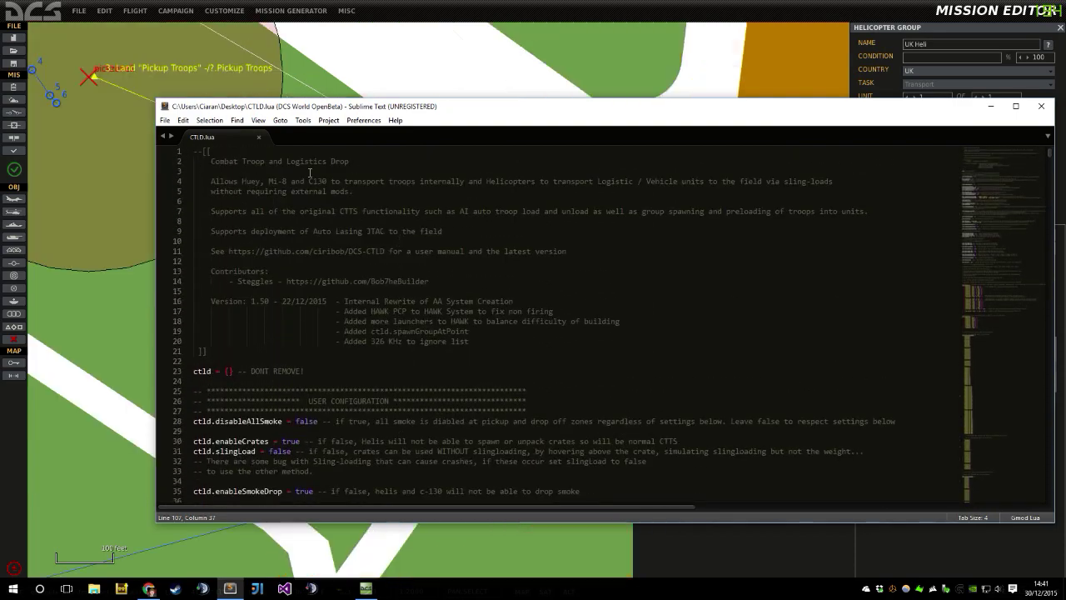
pyautogui.scroll(-12, 314, 236)
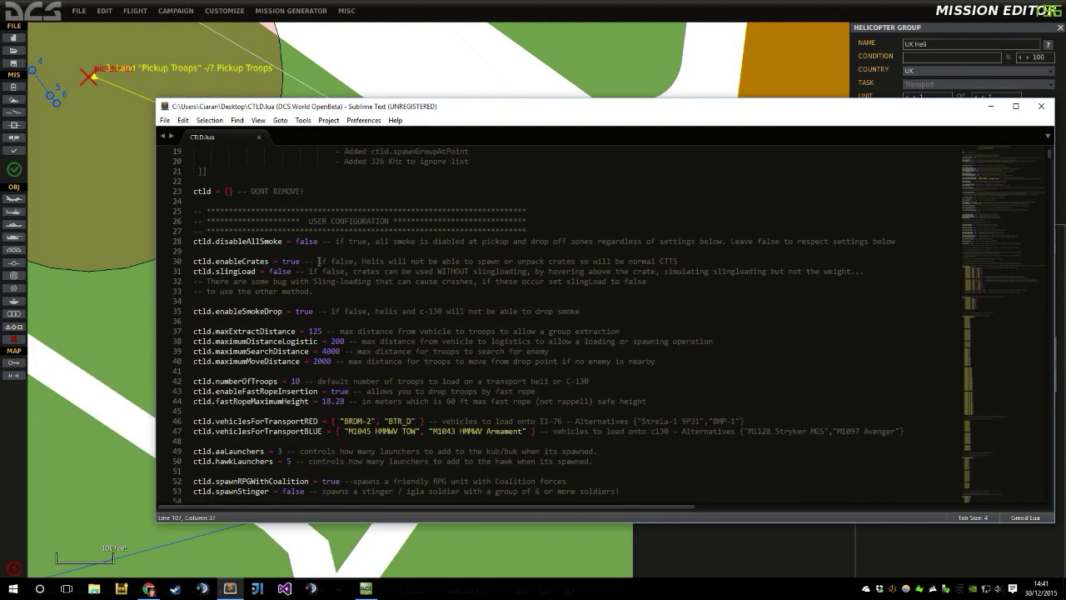
pyautogui.scroll(-11, 367, 308)
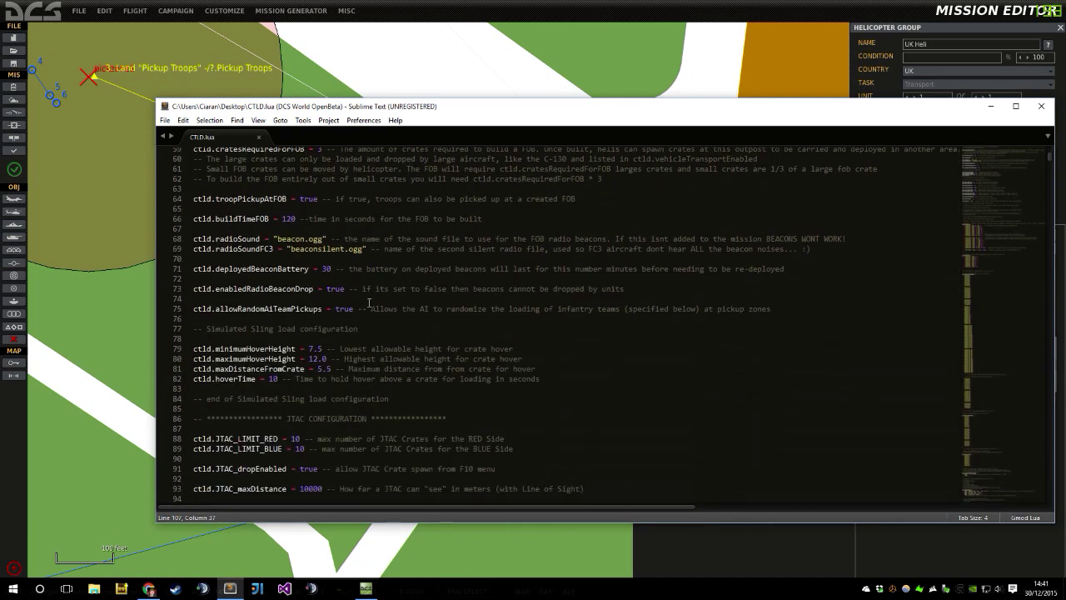
pyautogui.scroll(-16, 258, 223)
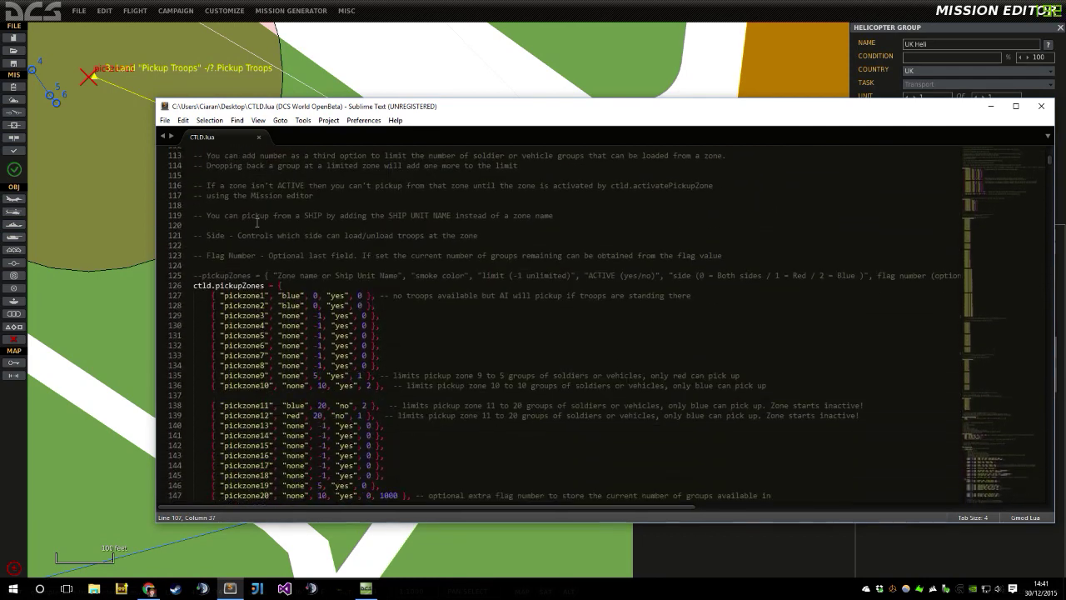
pyautogui.scroll(2, 309, 236)
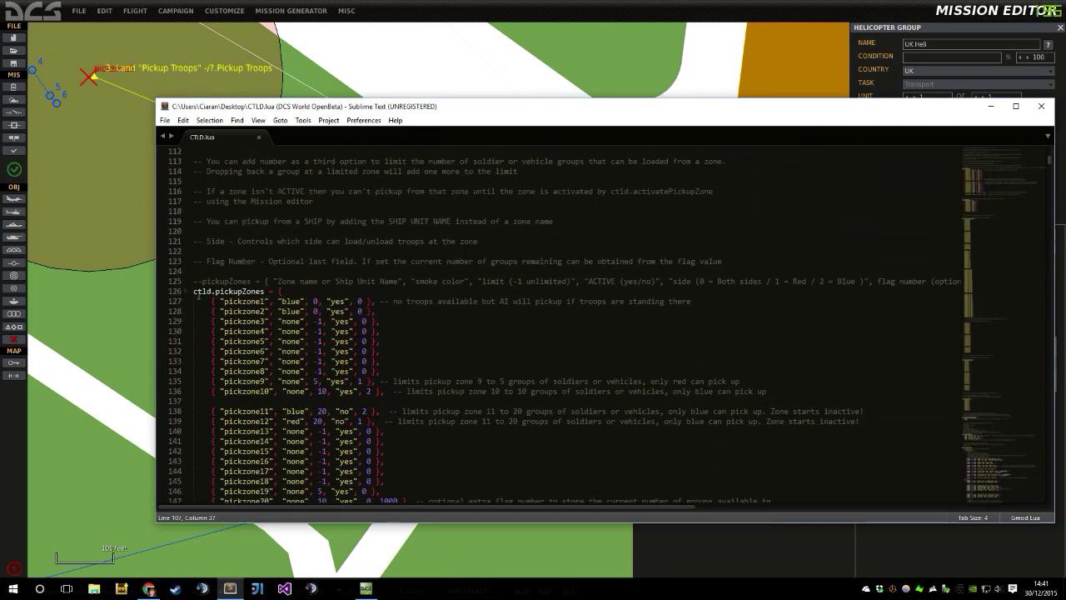
pyautogui.moveTo(194, 291); pyautogui.dragTo(402, 302)
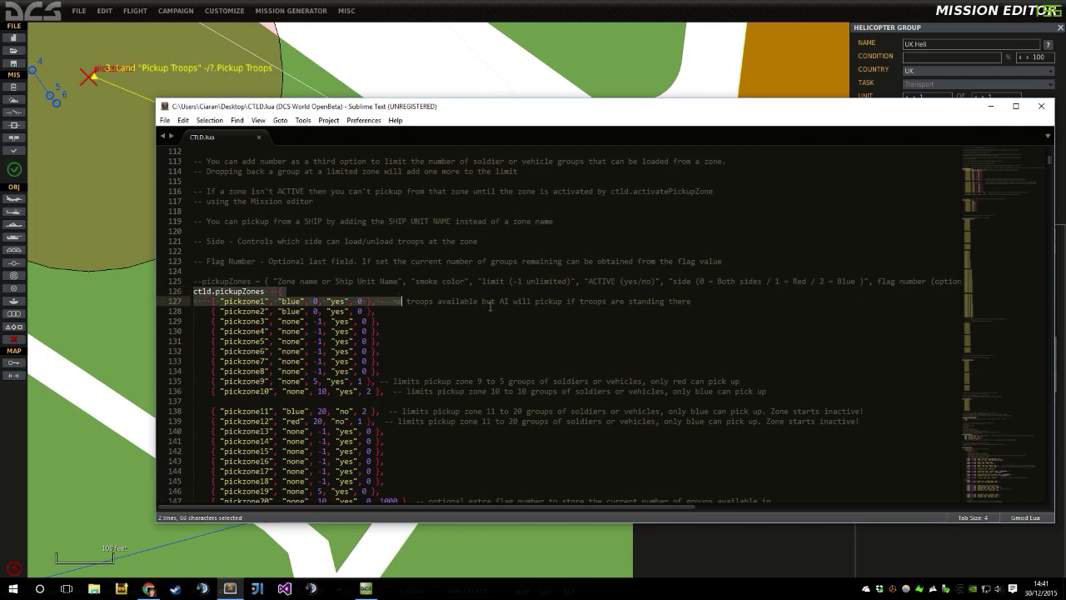
# - Set the limit value of the pickzone1 and pickzone2 entries in ctld.pickupZones to -1
pyautogui.click(319, 300)
pyautogui.press('BackSpace')
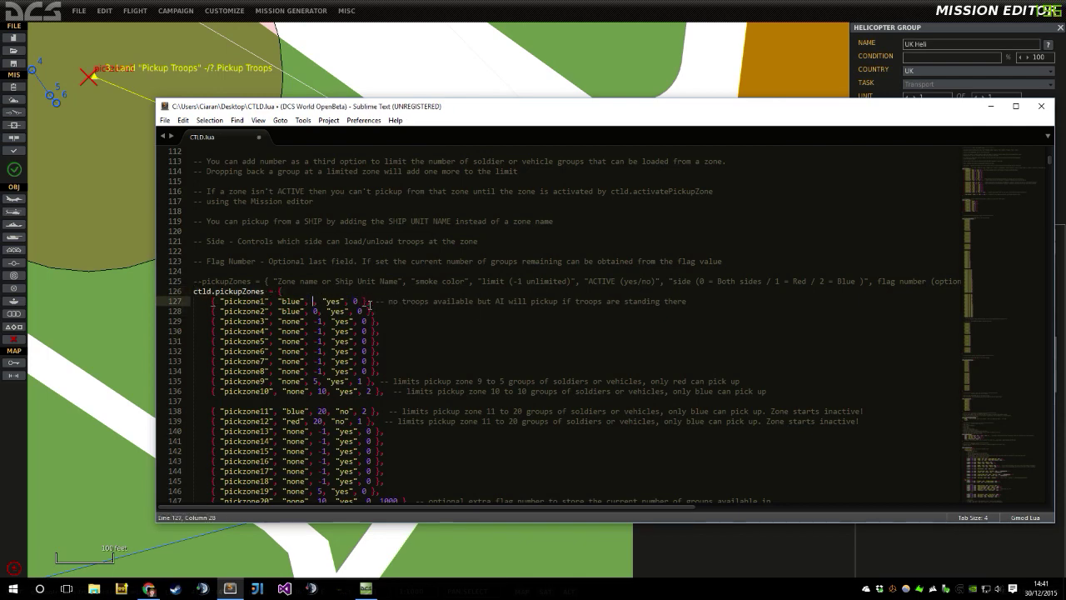
pyautogui.write('-1')
pyautogui.press('Down')
pyautogui.press('BackSpace')
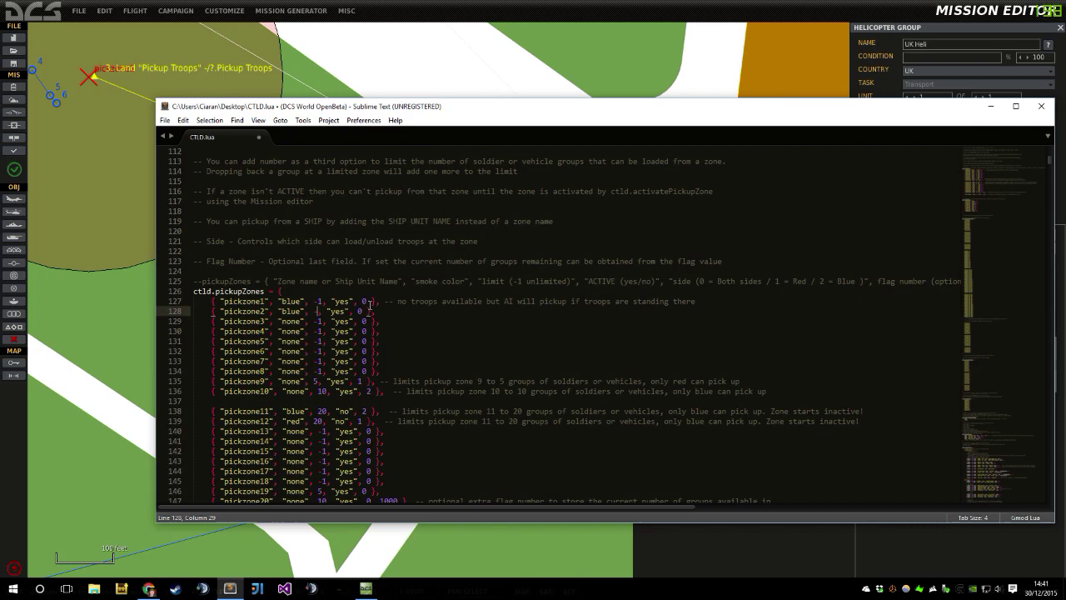
pyautogui.write('-1')
# - Examine pickzone1's limit value and highlight the "limit (-1 unlimited)" field in the comment above the ctld.pickupZones list
pyautogui.press('Up')
pyautogui.press('Up')
pyautogui.press('Down')
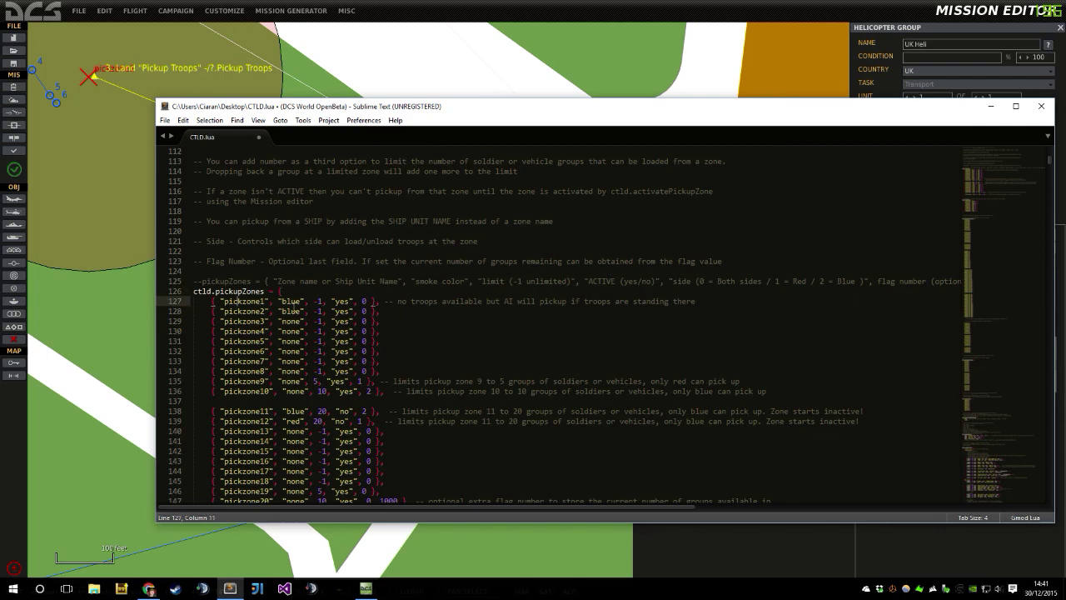
pyautogui.press('Right')
pyautogui.press('Right')
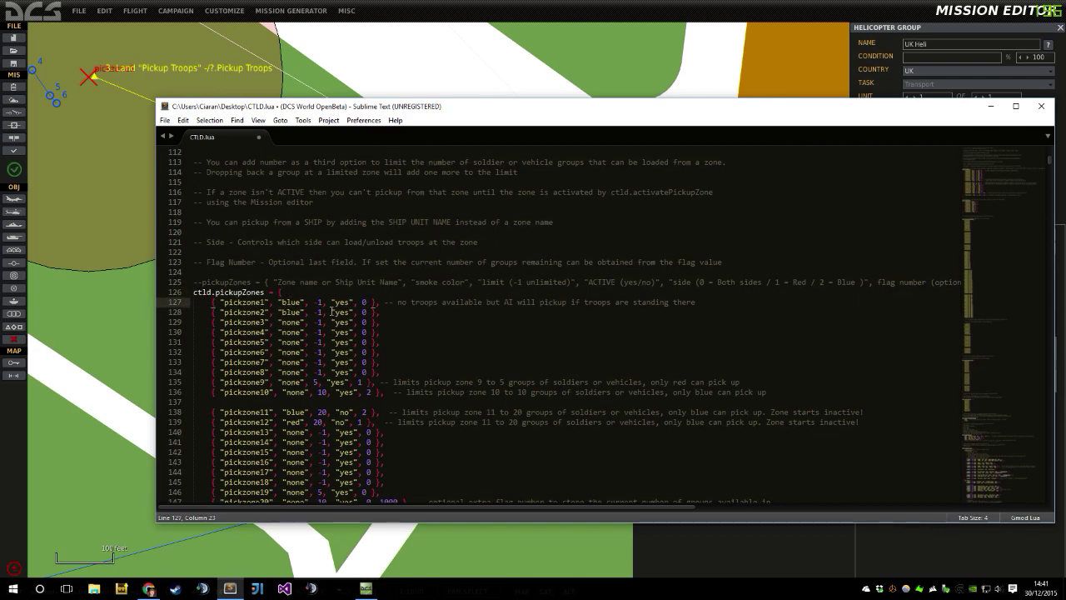
pyautogui.scroll(3, 344, 327)
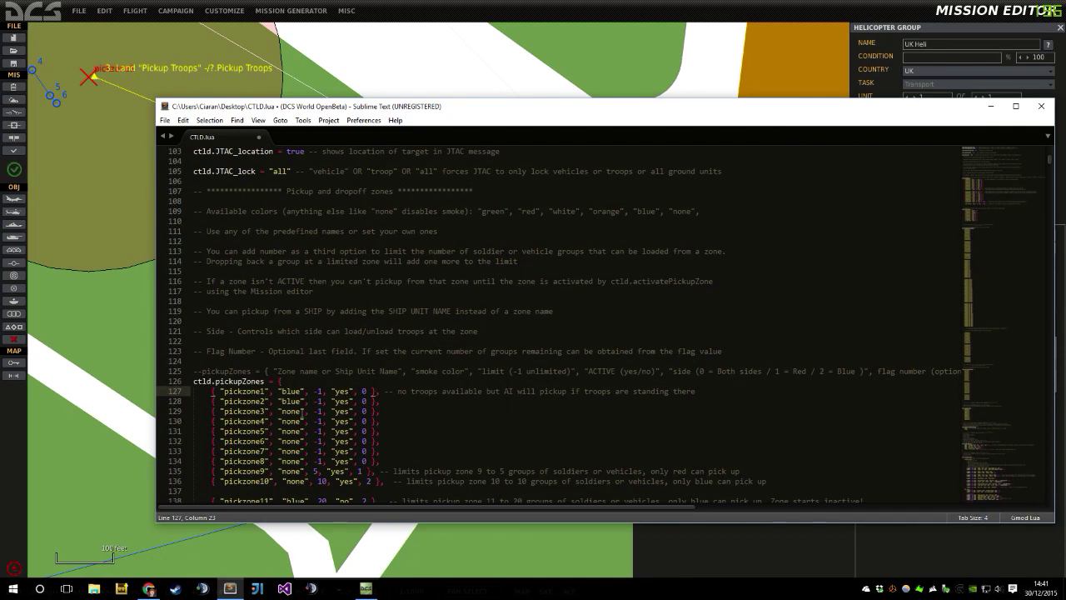
pyautogui.moveTo(313, 392); pyautogui.dragTo(322, 391)
pyautogui.moveTo(481, 371); pyautogui.dragTo(570, 370)
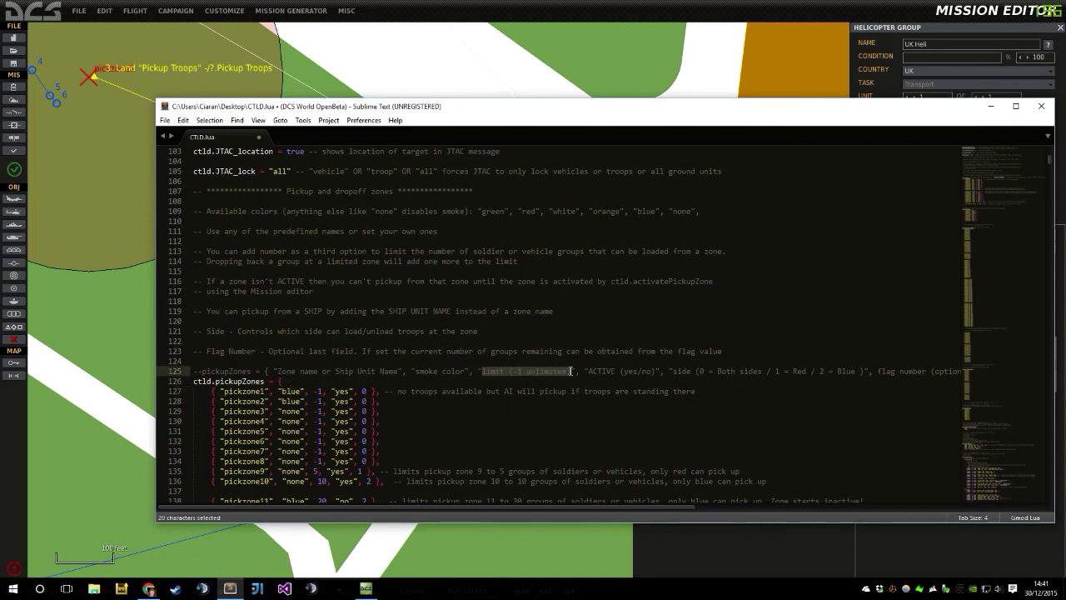
pyautogui.click(346, 391)
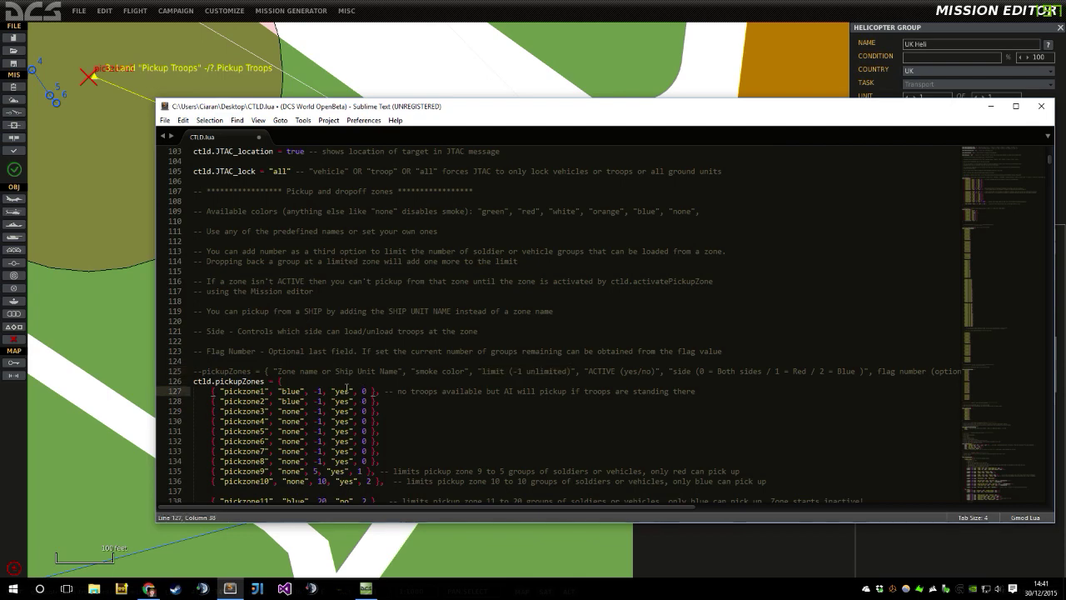
# - Set pickzone1's limit to 0 in ctld.pickupZones and save CTLD.lua
pyautogui.click(322, 392)
pyautogui.press('BackSpace')
pyautogui.press('BackSpace')
pyautogui.write('0')
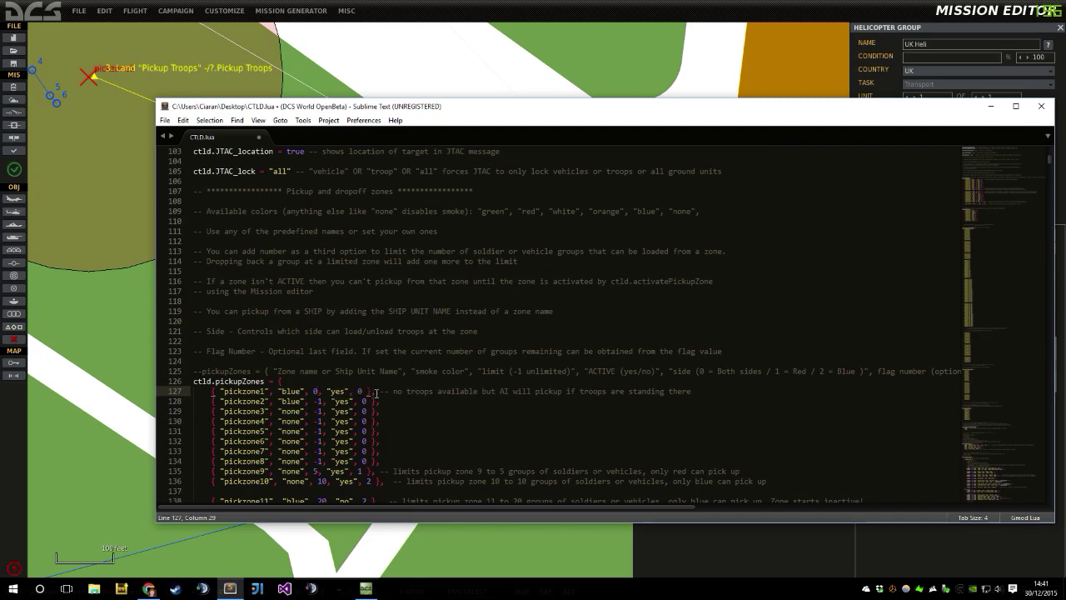
pyautogui.press('Down')
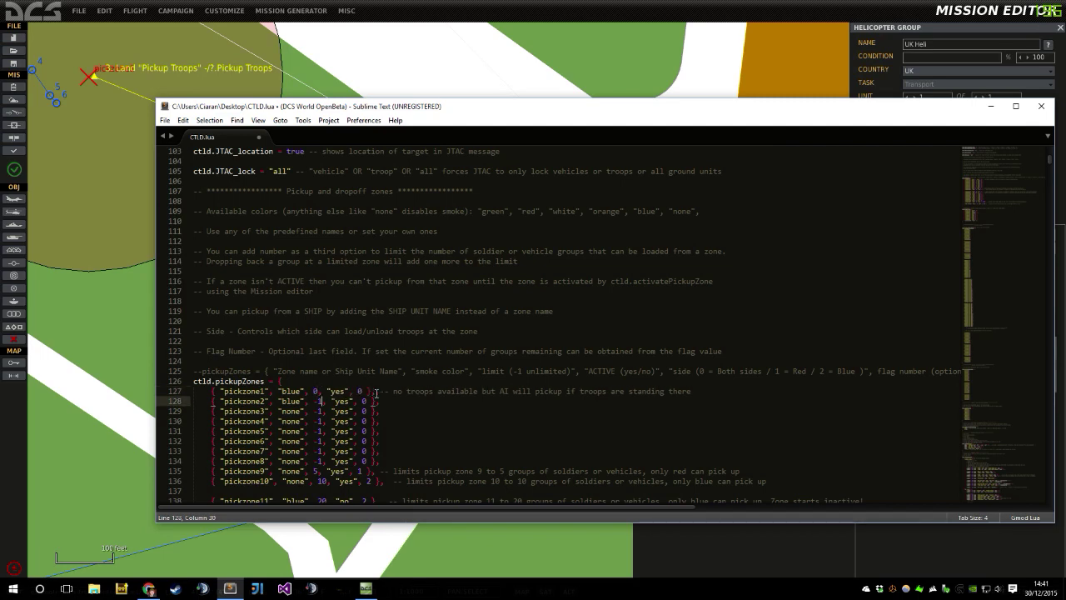
pyautogui.press('Up')
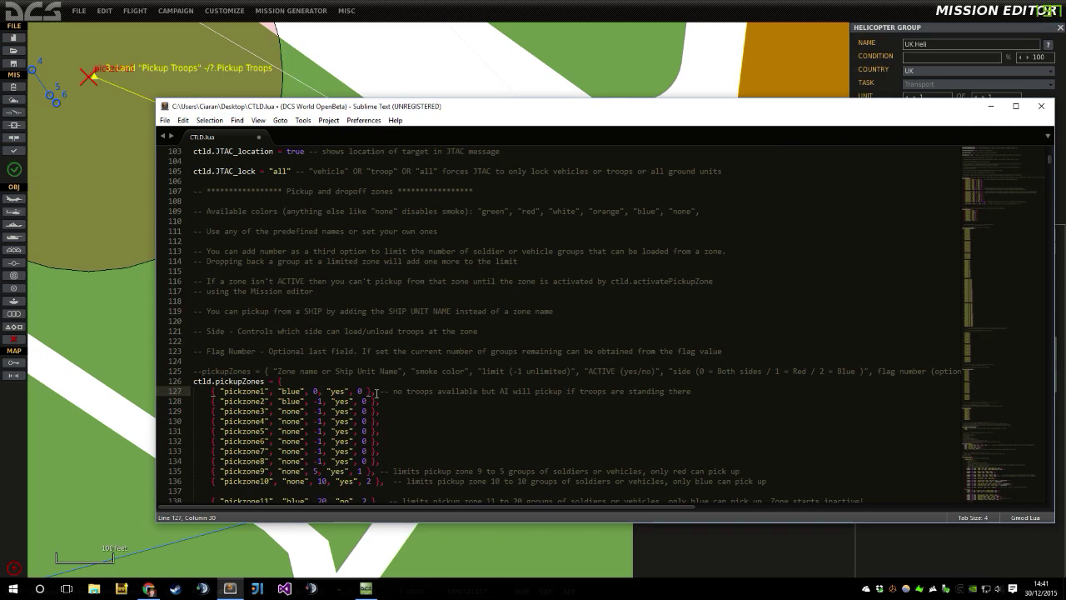
pyautogui.hotkey('ctrl', 's')
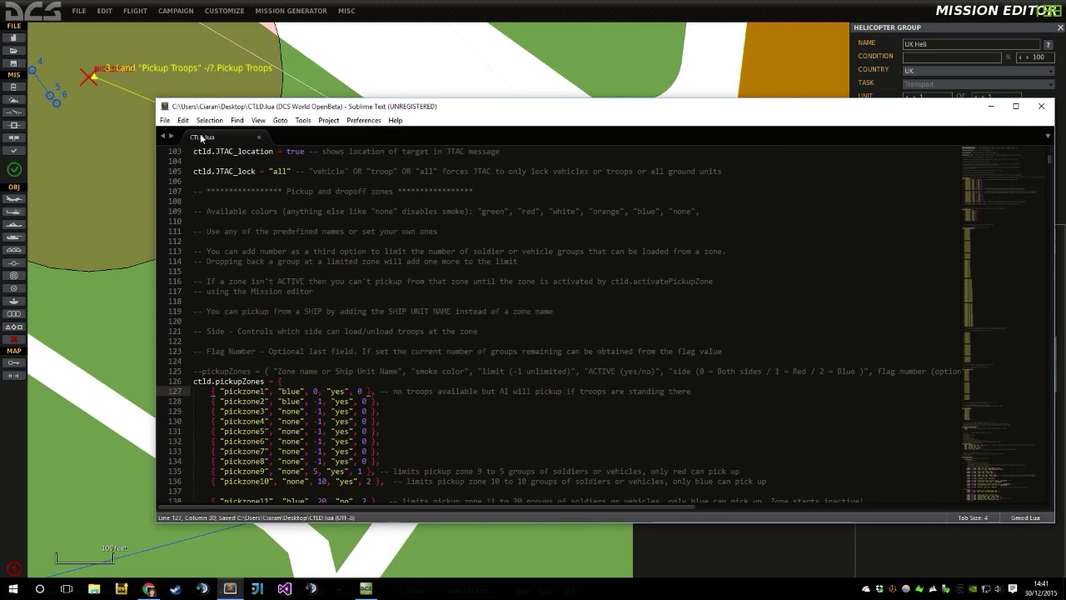
# - Switch to the DCS Mission Editor and reload CTLD.lua from the Desktop in the Load CTLD trigger's DO SCRIPT FILE action
pyautogui.click(50, 192)
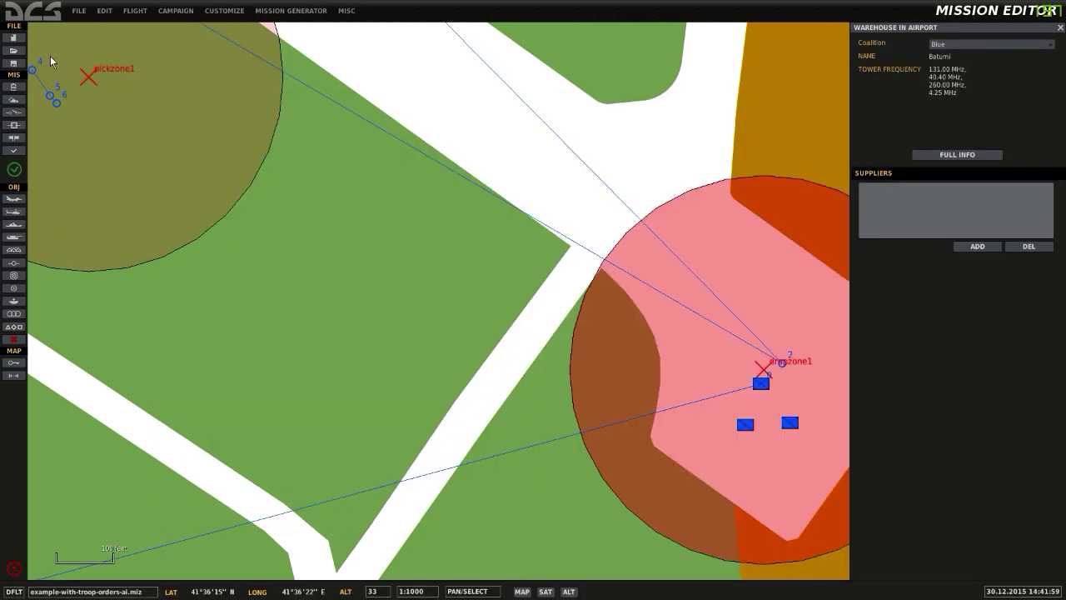
pyautogui.click(13, 111)
pyautogui.click(559, 71)
pyautogui.click(933, 62)
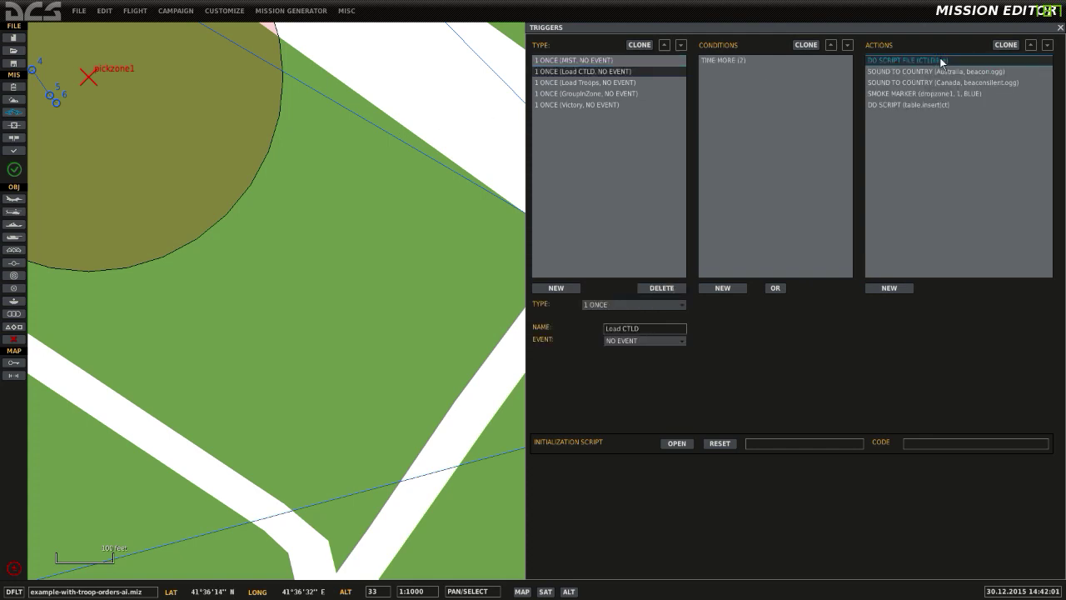
pyautogui.click(1036, 327)
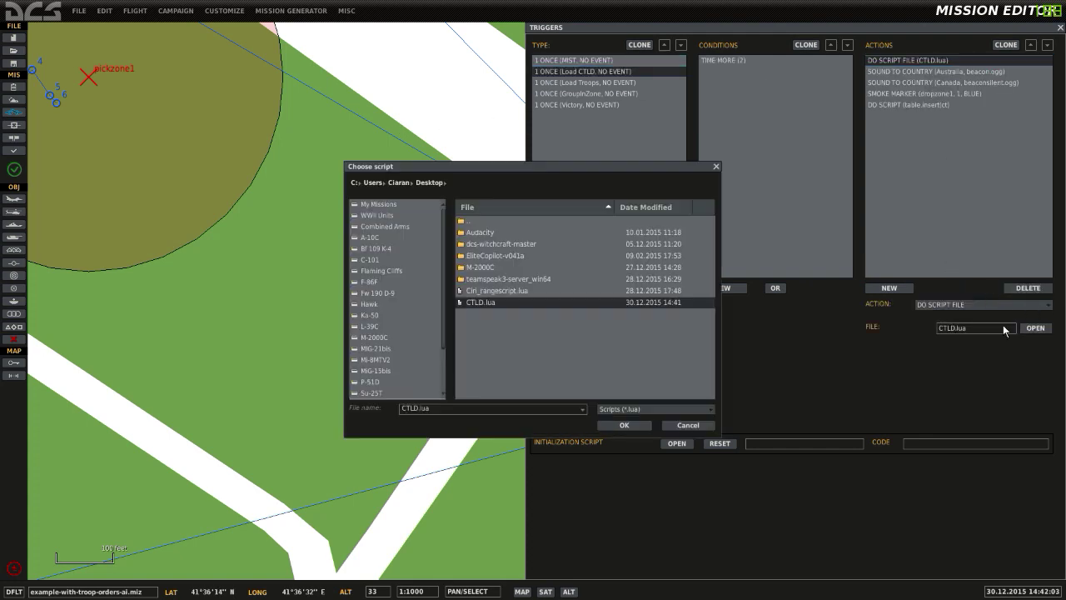
pyautogui.click(625, 425)
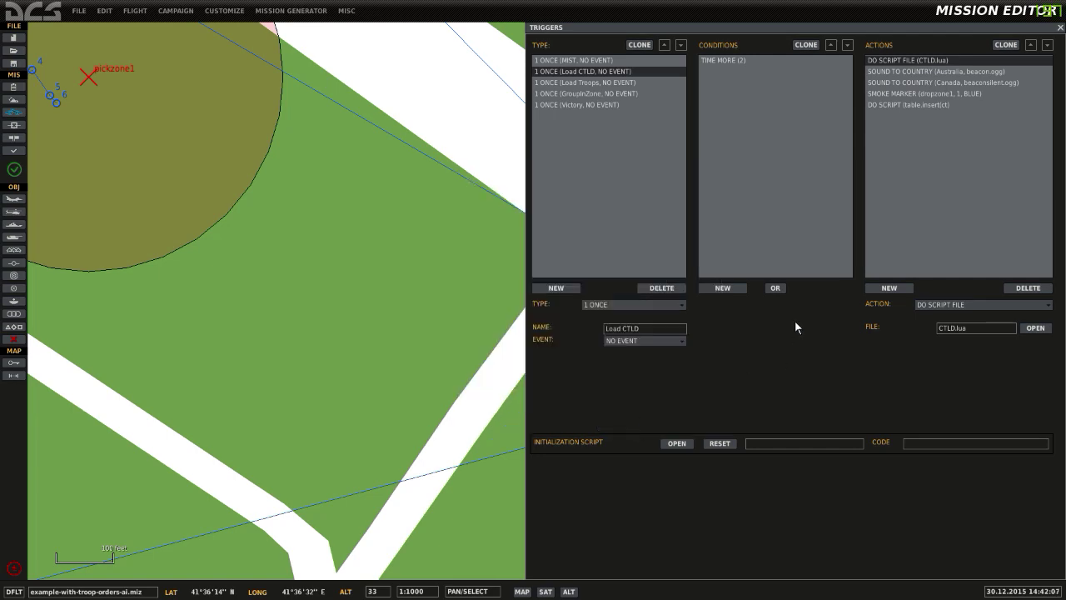
# - Examine pickzone1, both drop zones and the routes between them on the mission map
pyautogui.scroll(-3, 395, 290)
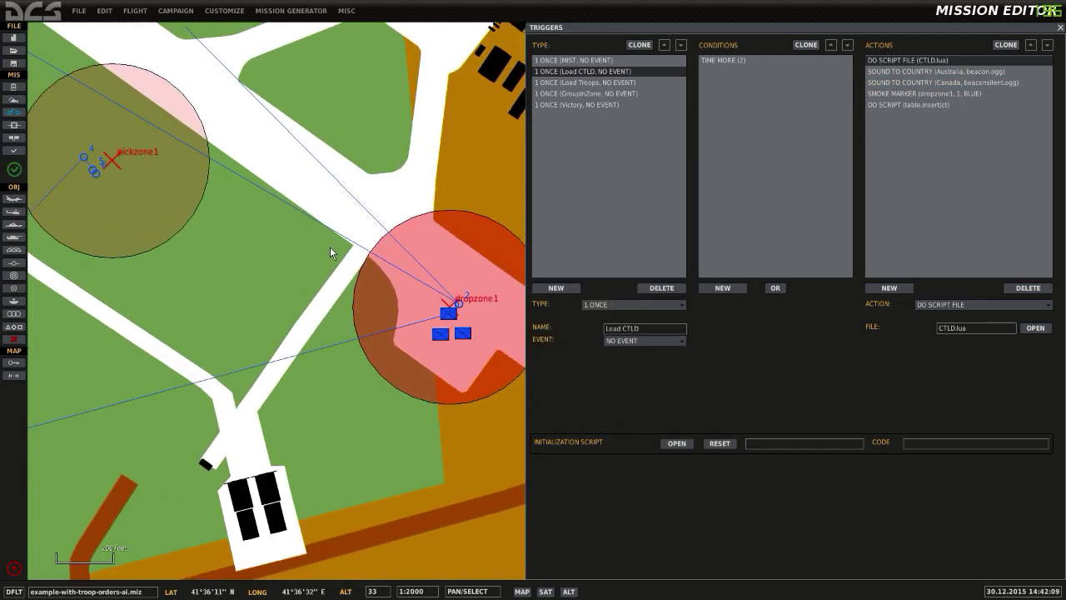
pyautogui.scroll(-3, 330, 246)
pyautogui.moveTo(367, 325); pyautogui.dragTo(390, 338)
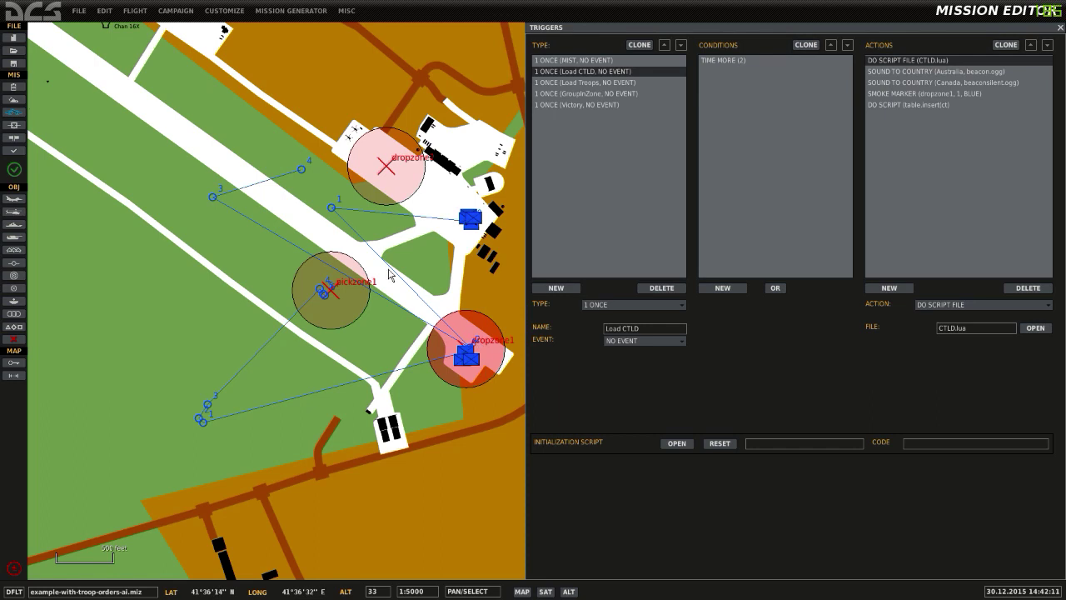
pyautogui.scroll(2, 347, 291)
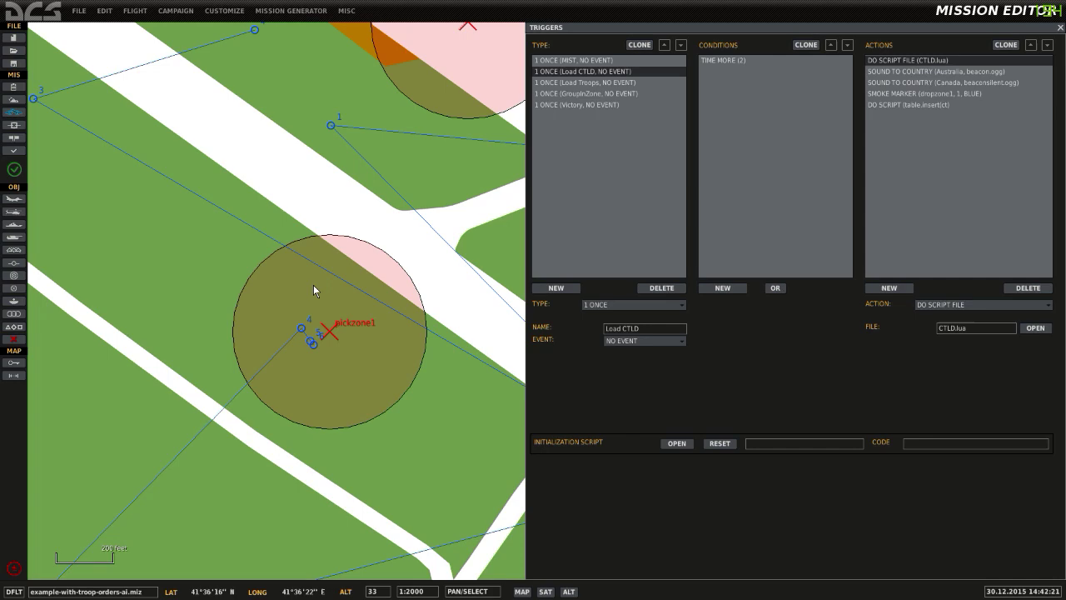
pyautogui.moveTo(209, 374); pyautogui.dragTo(211, 373)
pyautogui.scroll(-2, 211, 377)
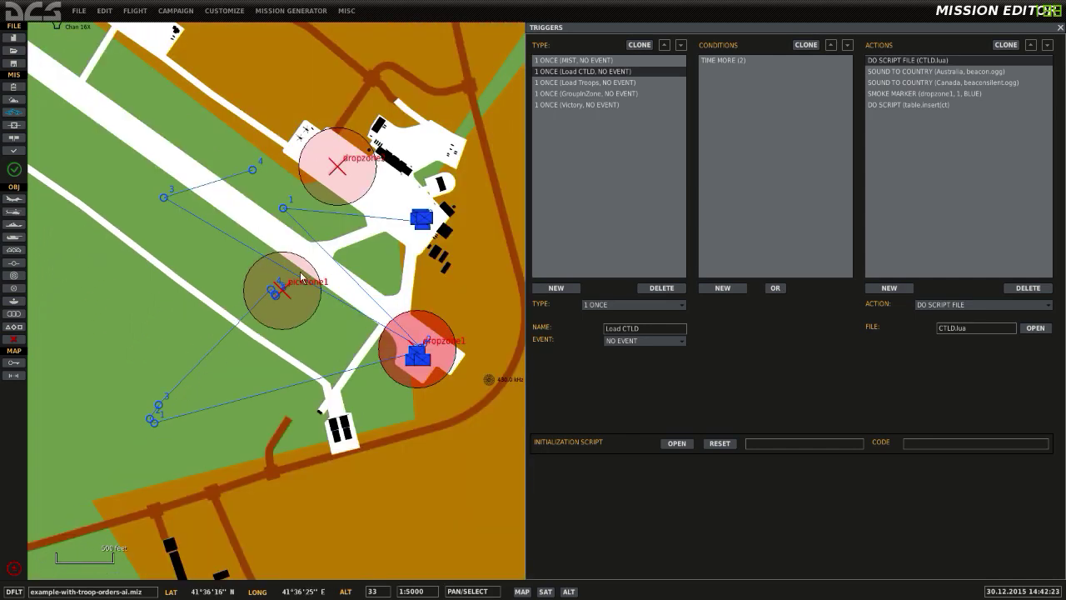
pyautogui.scroll(1, 303, 222)
pyautogui.moveTo(350, 423); pyautogui.dragTo(212, 269)
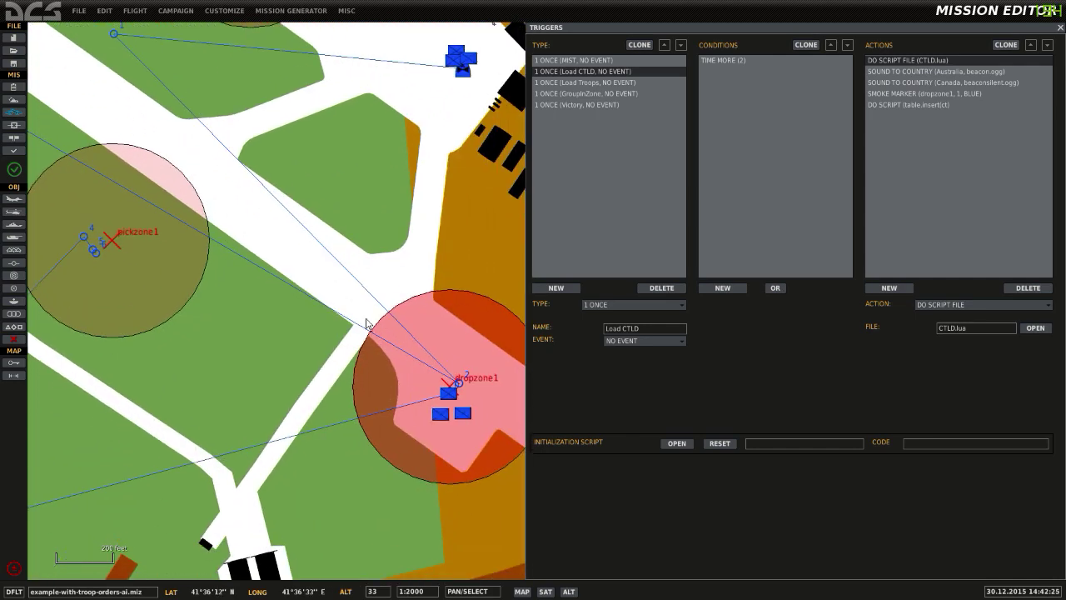
# - Select the UK Heli group's waypoint 2, pick its "Pickup Troops" task and trace the route from pickzone1 to dropzone2
pyautogui.click(463, 381)
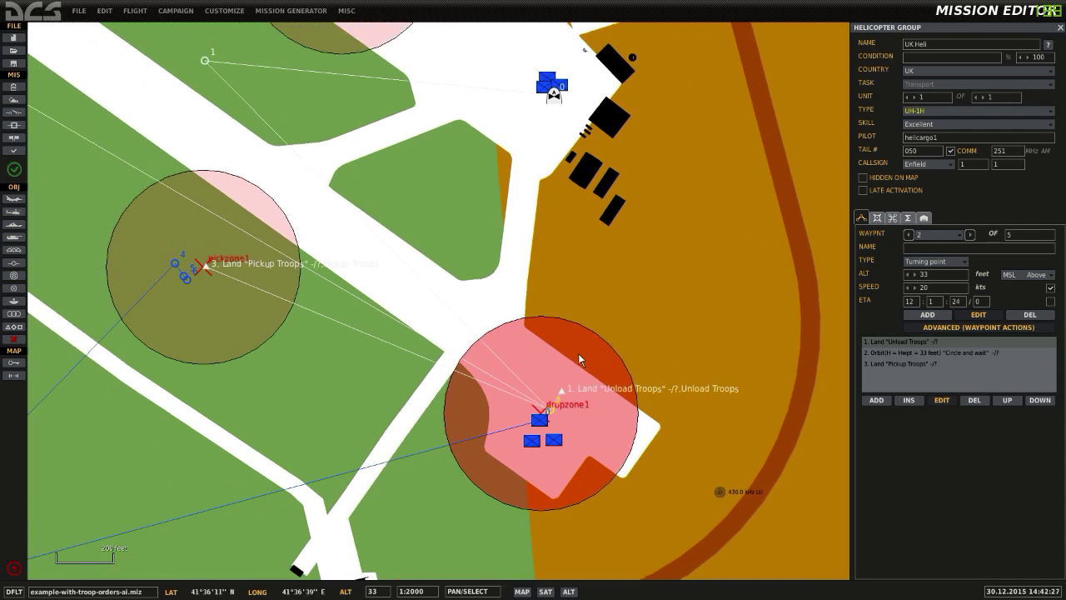
pyautogui.click(911, 361)
pyautogui.moveTo(296, 292); pyautogui.dragTo(542, 449)
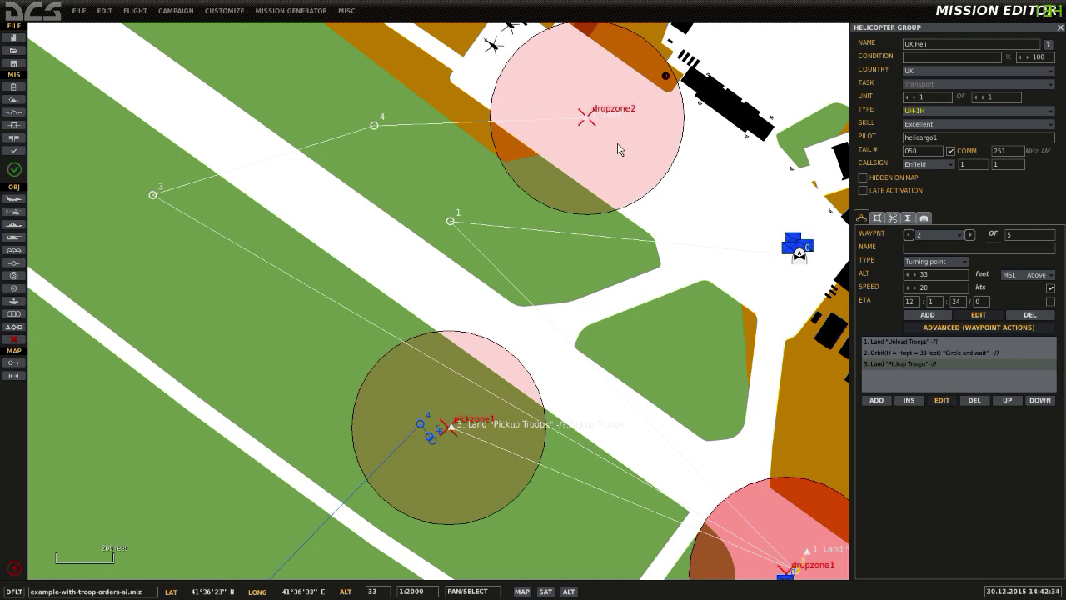
pyautogui.moveTo(695, 153); pyautogui.dragTo(588, 203)
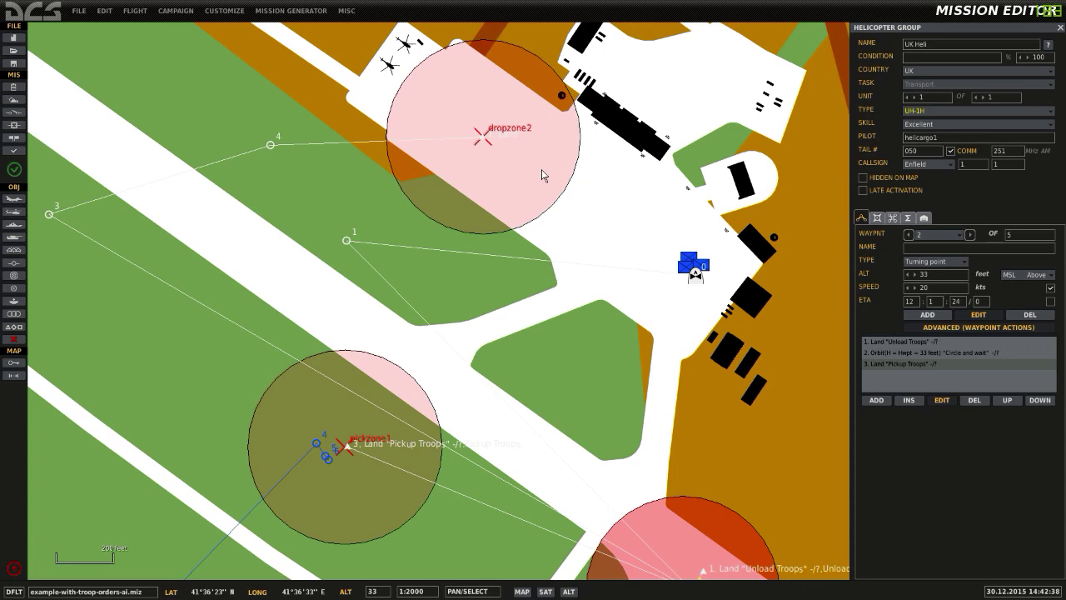
pyautogui.scroll(-3, 557, 146)
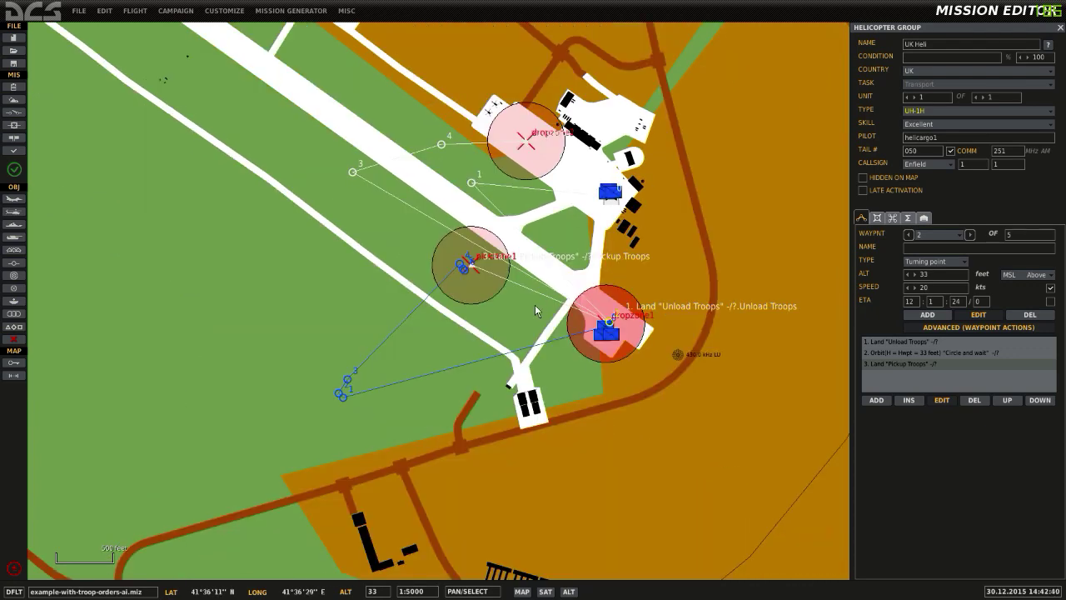
# - Launch the mission, saving the changes, and start flying in the Game Master role
pyautogui.click(13, 169)
pyautogui.click(485, 331)
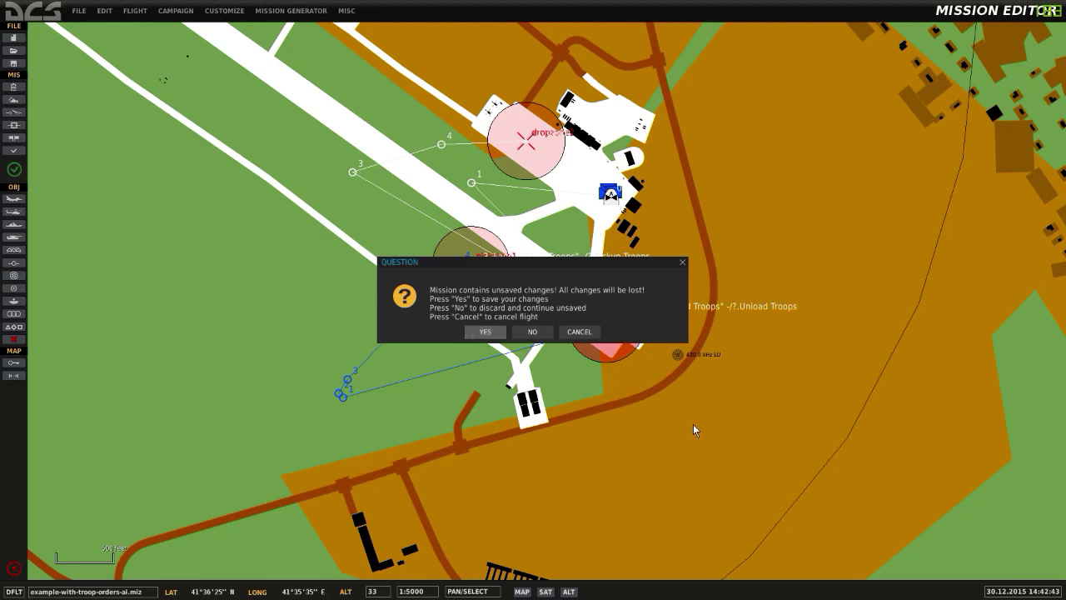
pyautogui.click(634, 575)
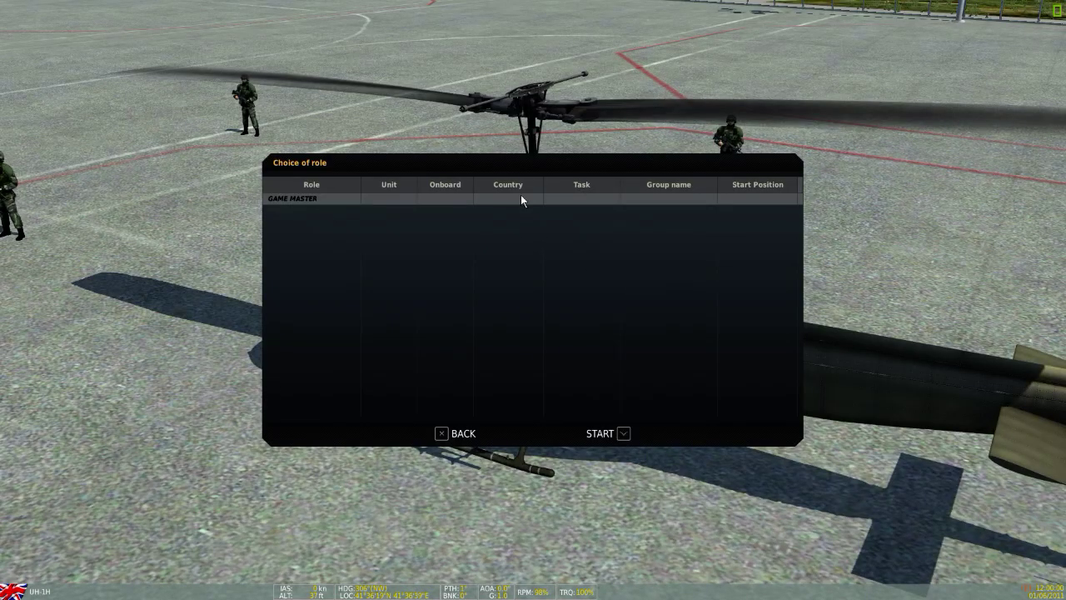
pyautogui.click(521, 197)
pyautogui.click(623, 433)
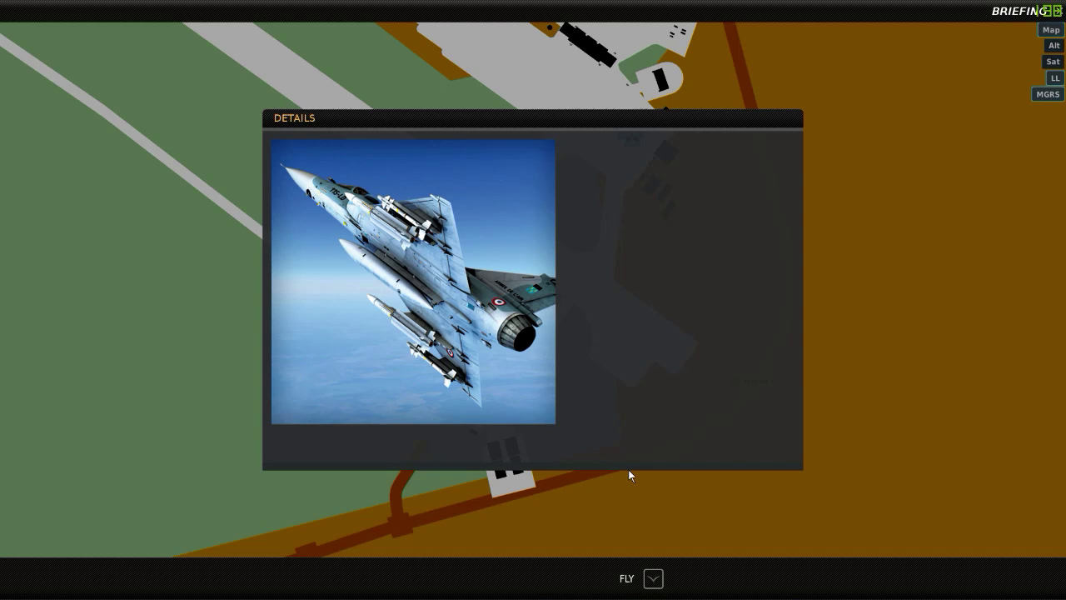
pyautogui.click(660, 583)
# - Select the UK Heli UH-1H on the in-game map and watch it and the nearby soldiers in external view
pyautogui.click(634, 140)
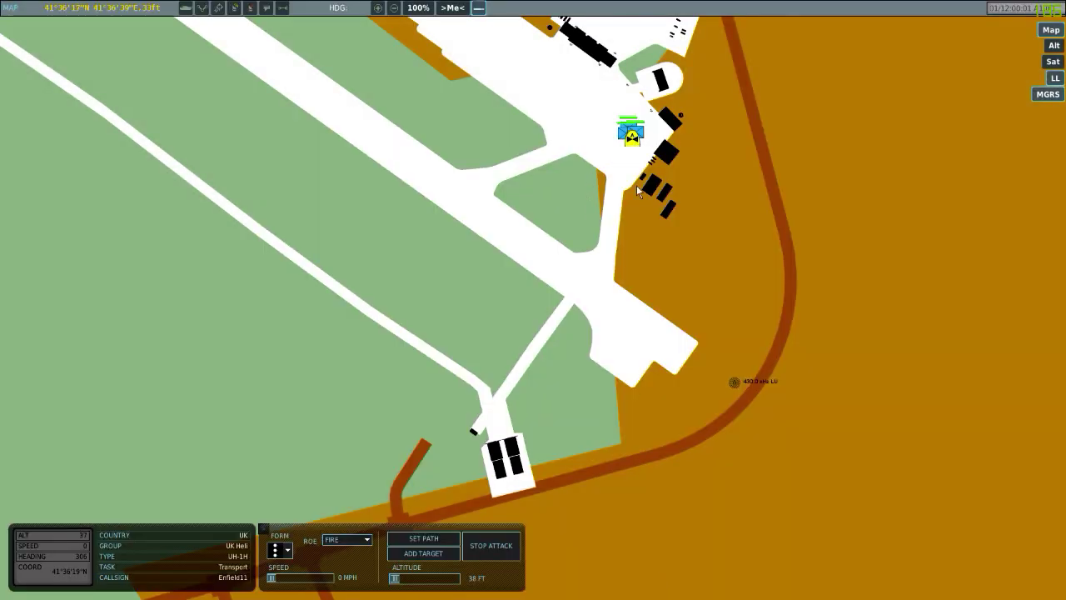
pyautogui.press('F2')
pyautogui.scroll(-5, 533, 299)
pyautogui.scroll(2, 533, 300)
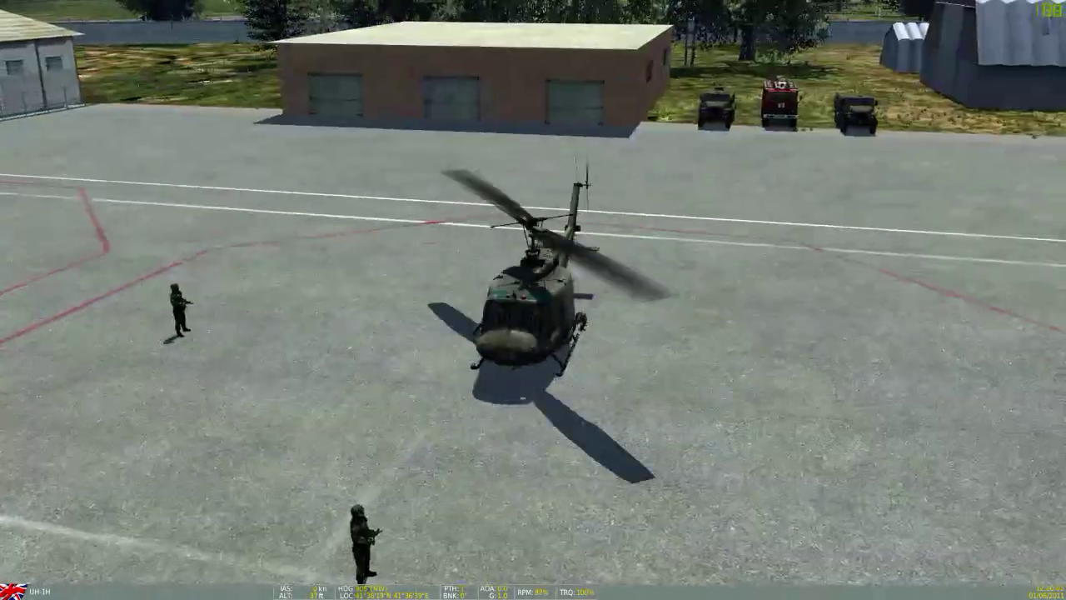
pyautogui.scroll(-2, 533, 300)
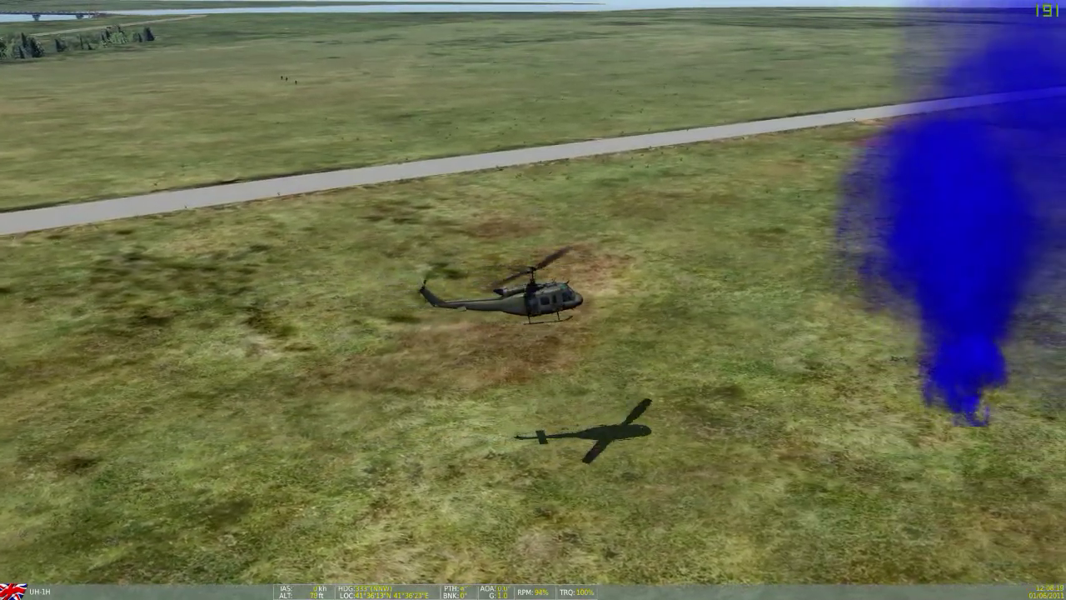
# - Measure the distance between the landed UH-1H and the ground troops on the in-game map, and return to the external view
pyautogui.scroll(-3, 533, 300)
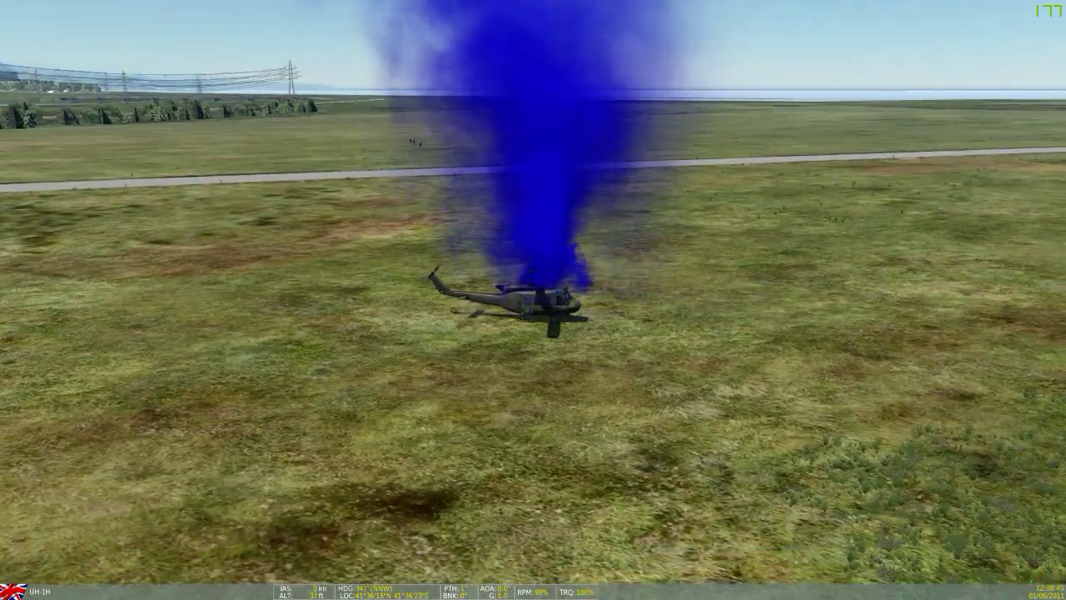
pyautogui.press('F10')
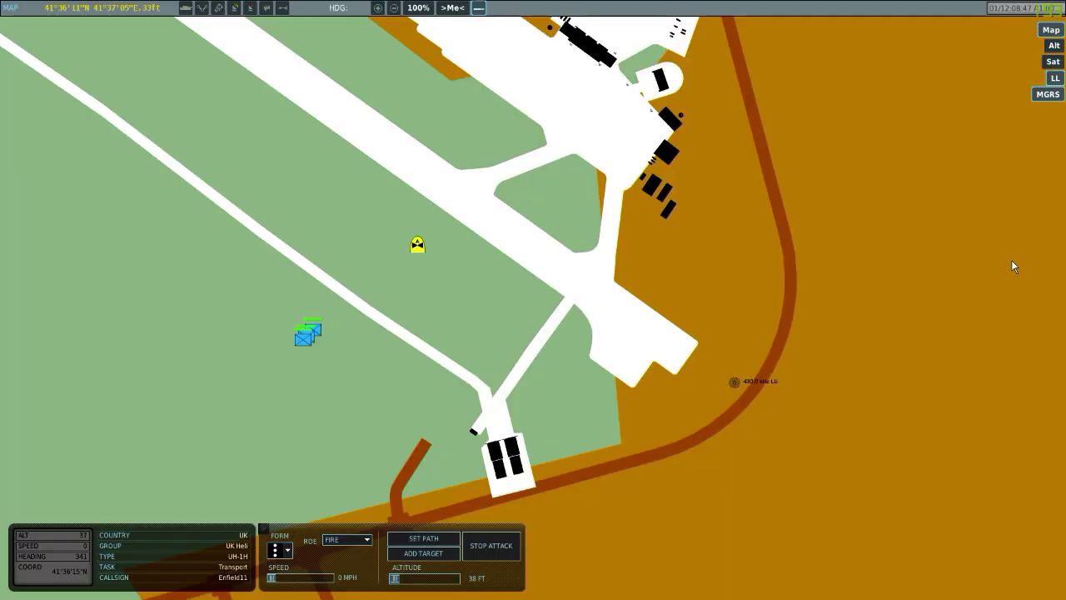
pyautogui.click(283, 8)
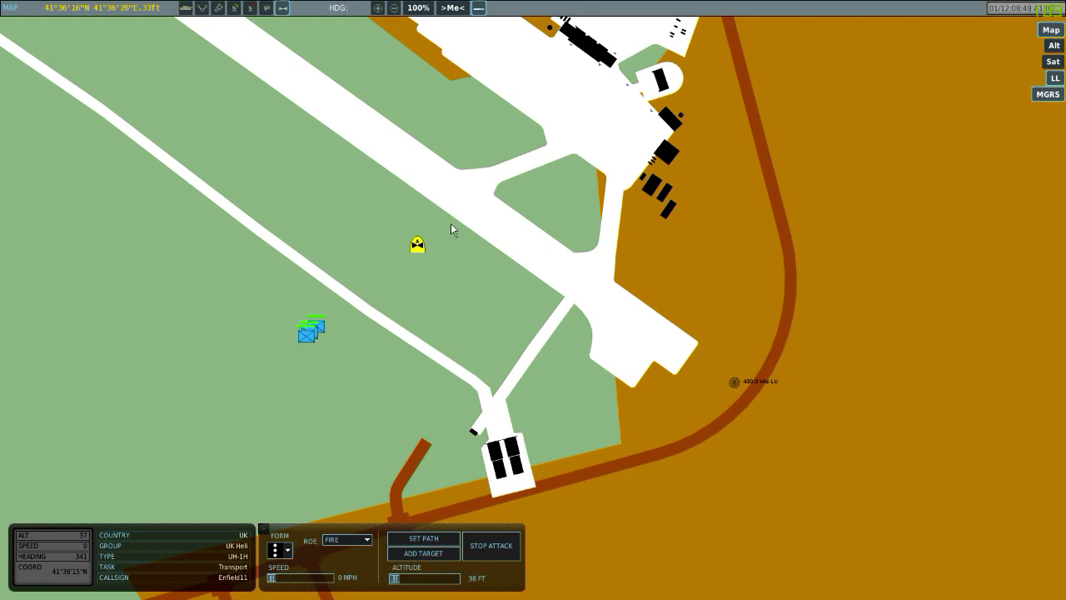
pyautogui.moveTo(424, 245)
pyautogui.mouseDown()
pyautogui.moveTo(310, 333)
pyautogui.moveTo(321, 321)
pyautogui.mouseUp()
pyautogui.press('F2')
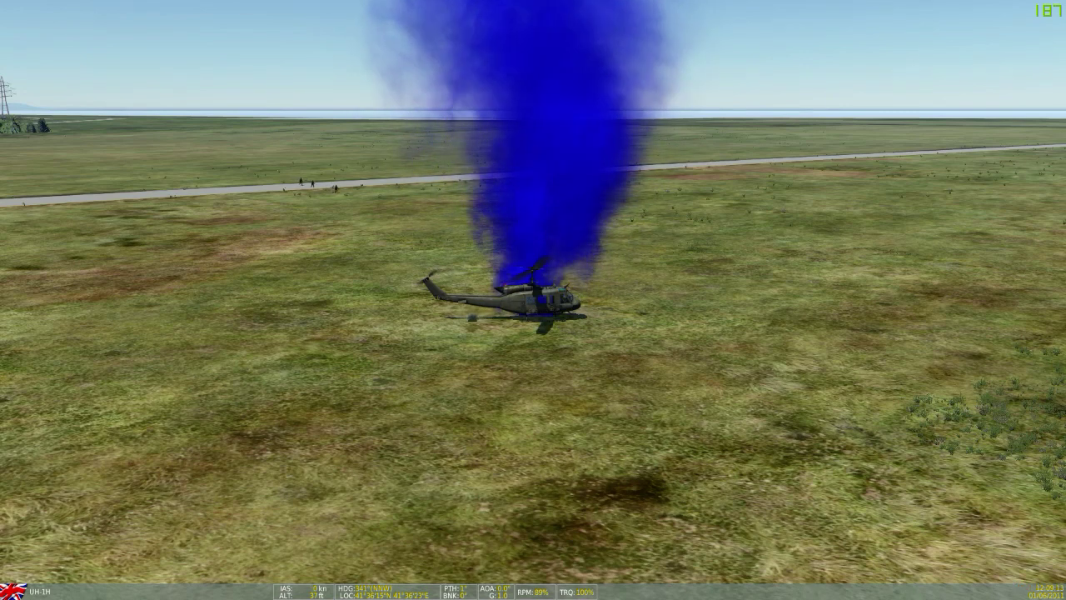
# - Watch the UH-1H in external view through its troop extraction, flight and troop drop at dropzone2
pyautogui.press('KP_8')
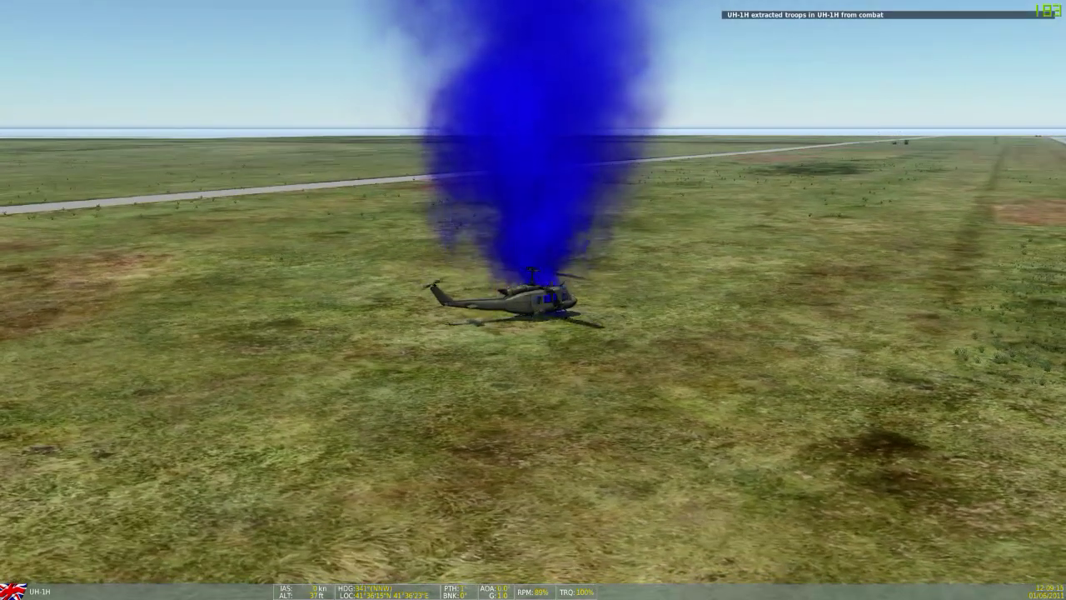
pyautogui.press('KP_6')
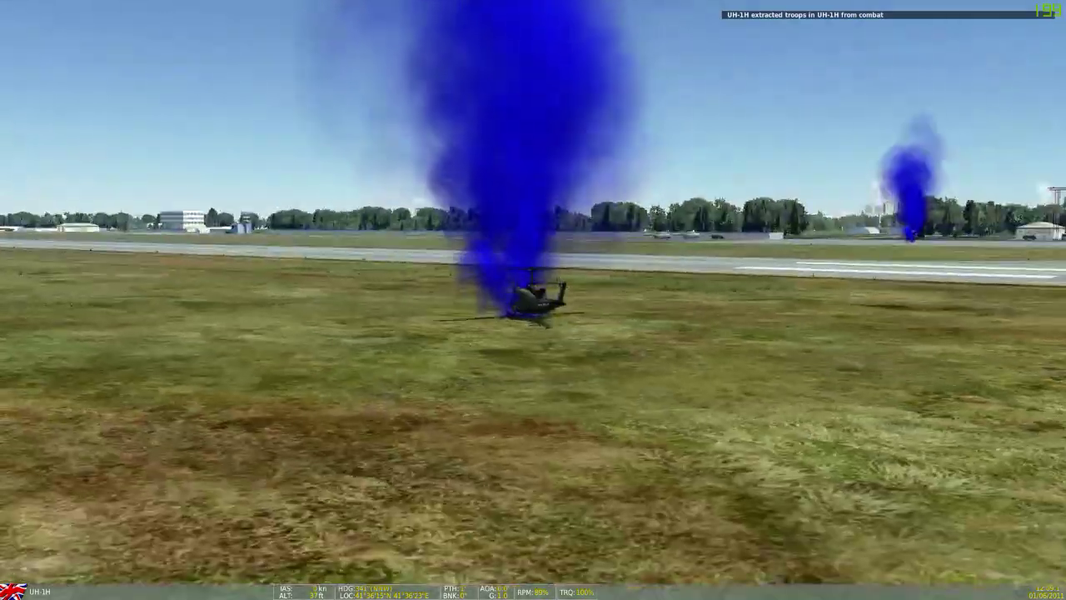
pyautogui.press('KP_2')
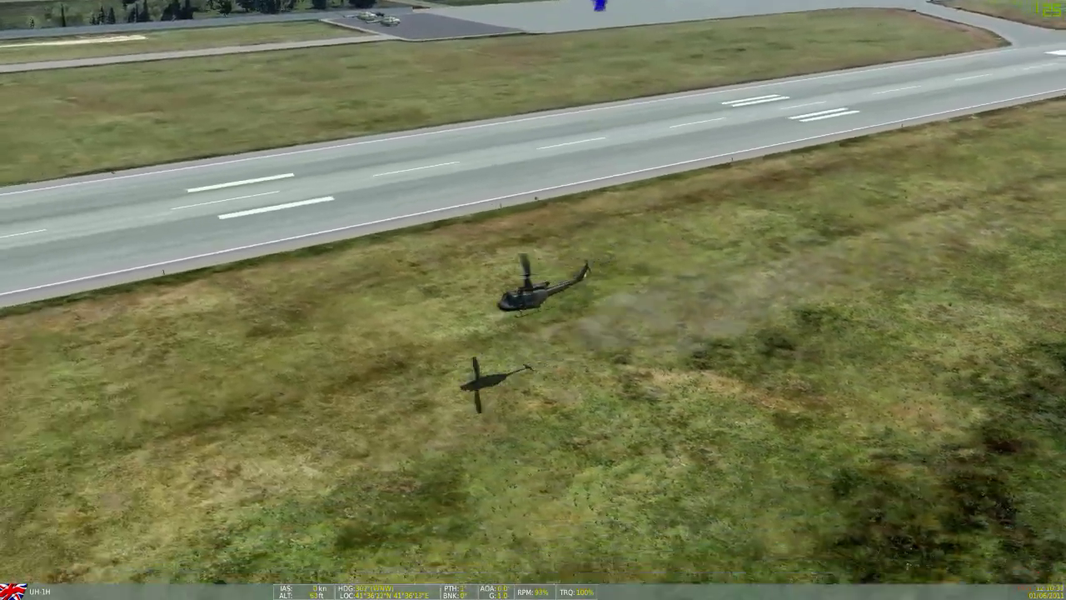
pyautogui.press('KP_6')
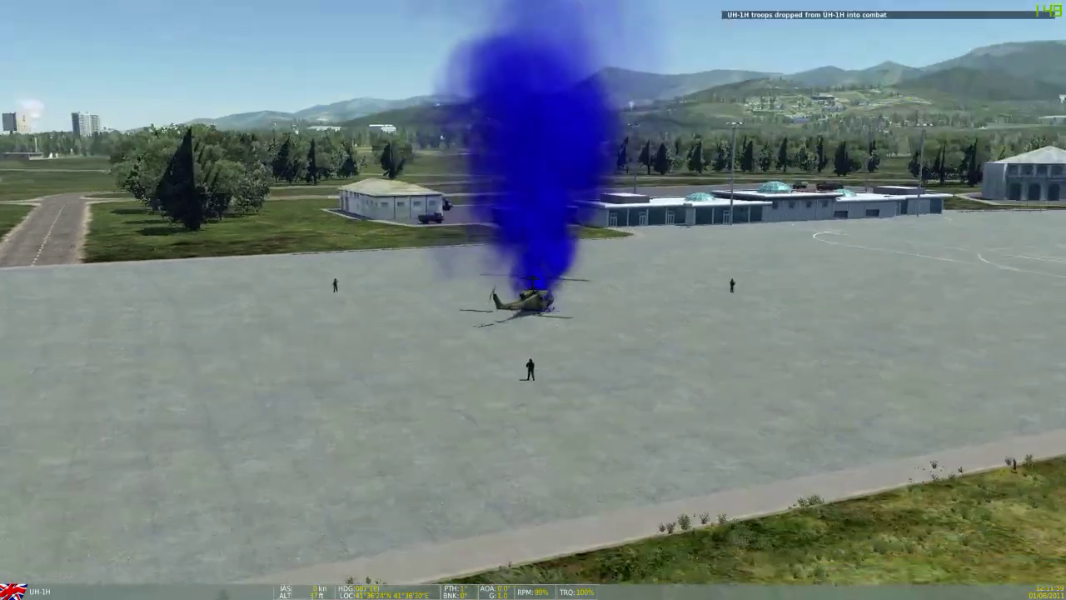
pyautogui.scroll(3, 533, 300)
pyautogui.scroll(-6, 533, 300)
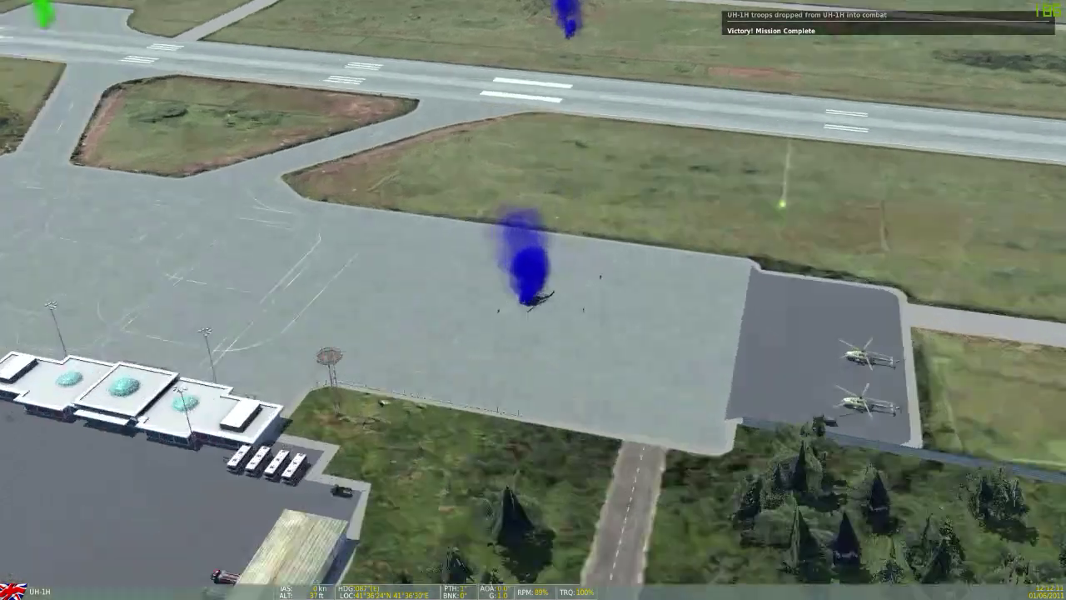
pyautogui.scroll(-5, 534, 300)
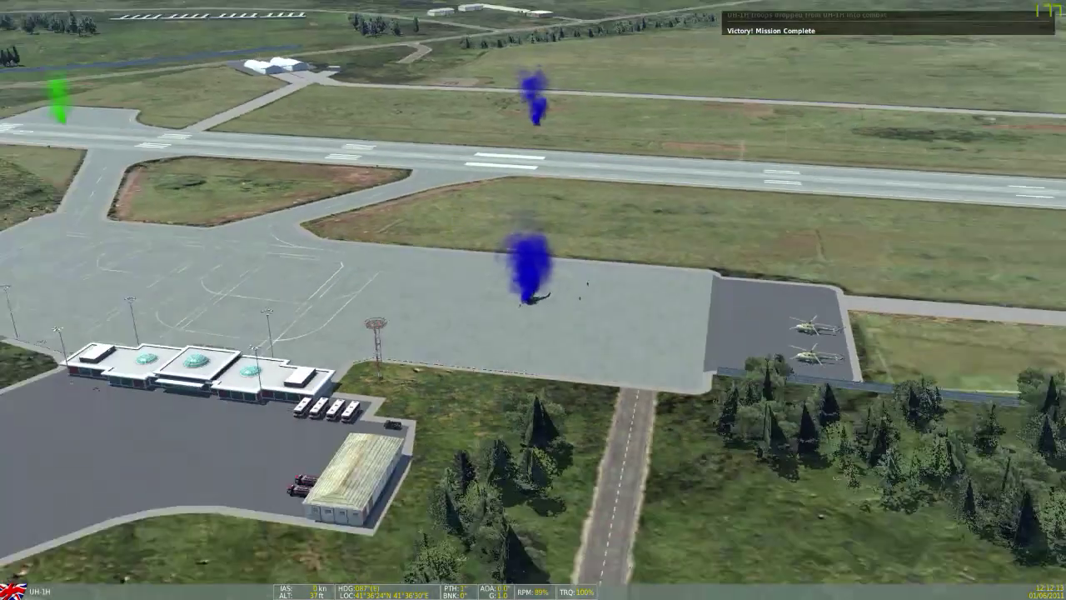